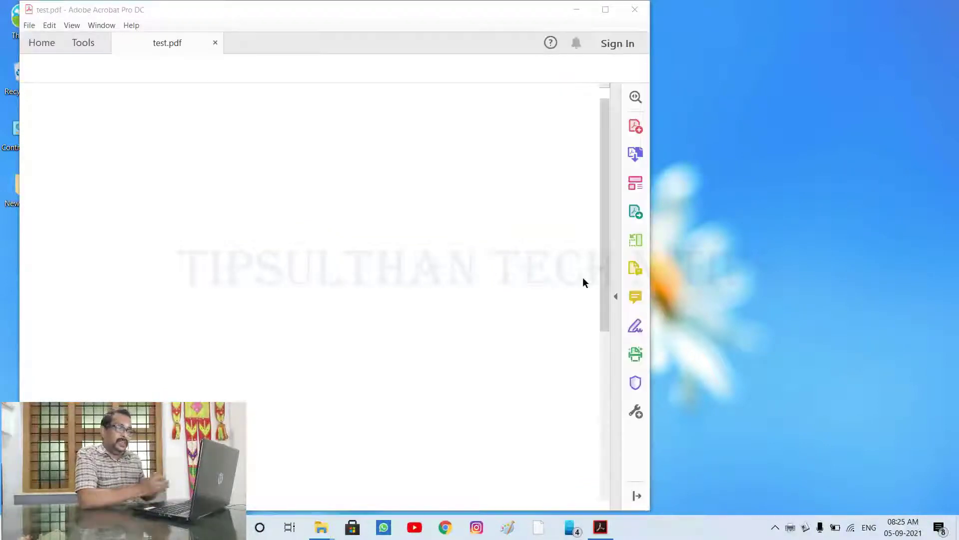
Step: Scroll through test.pdf, maximize Acrobat and choose a preset zoom level to check the signature
{"action": "left_click_drag", "start_coordinate": [607, 177], "coordinate": [606, 257]}
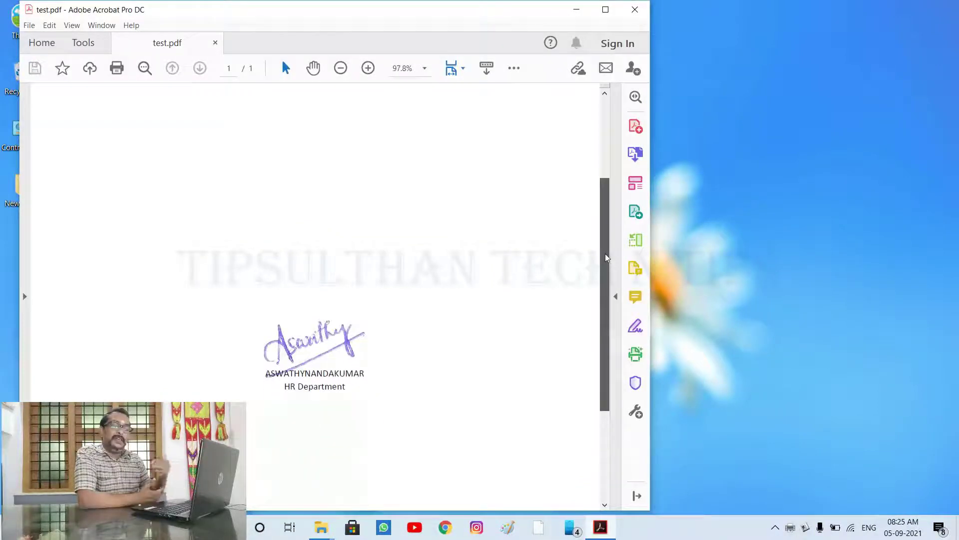
{"action": "left_click", "coordinate": [605, 10]}
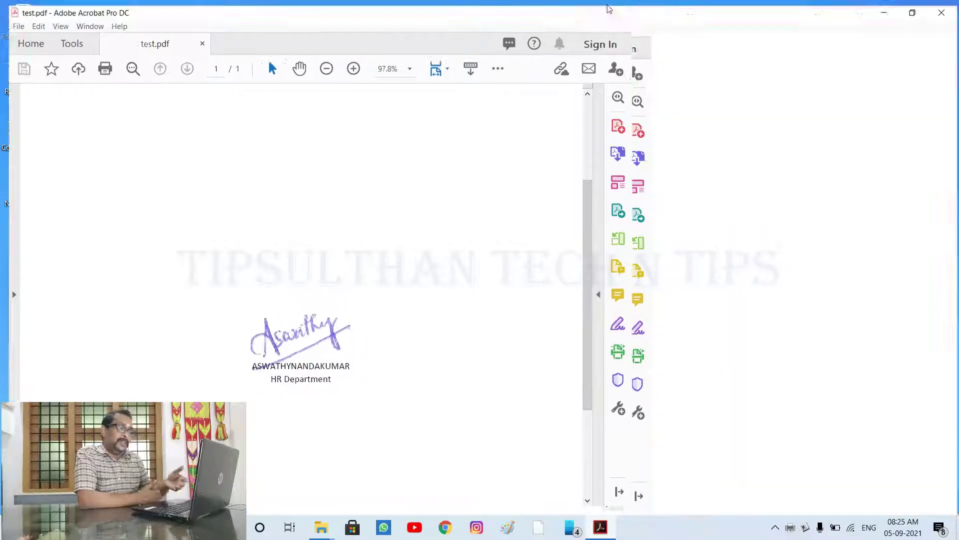
{"action": "left_click", "coordinate": [506, 66]}
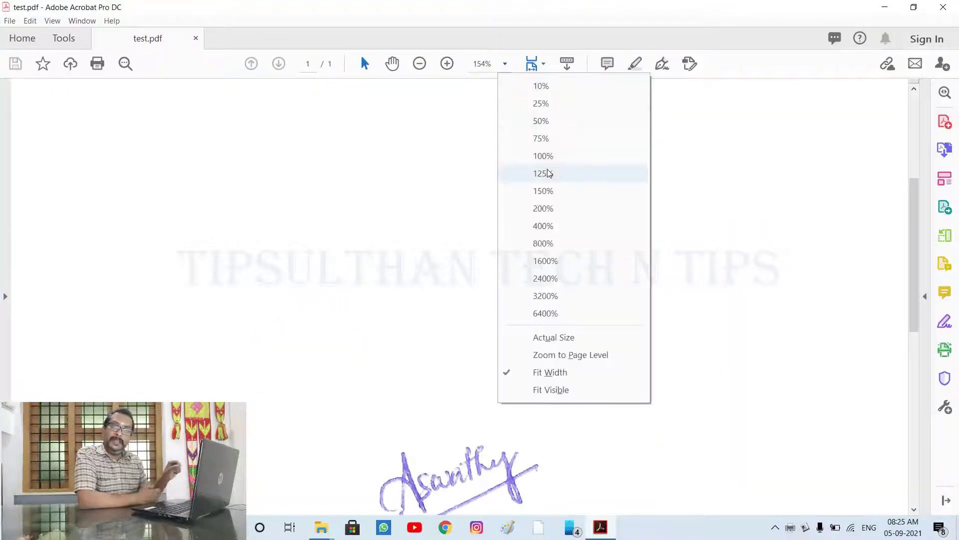
{"action": "left_click", "coordinate": [548, 156]}
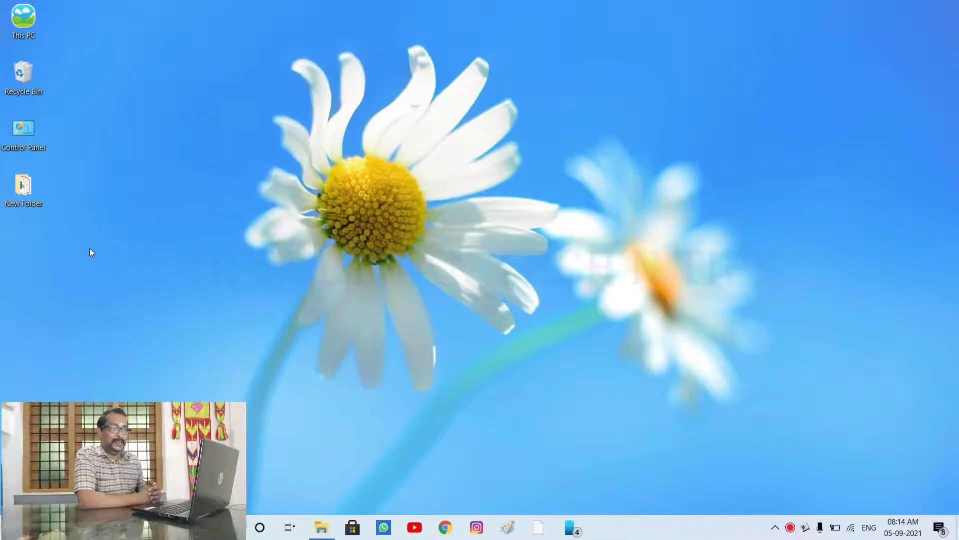
Step: In the maximized New Folder, create 'New Microsoft Word Document.docx' with its default name and select it
{"action": "double_click", "coordinate": [23, 187]}
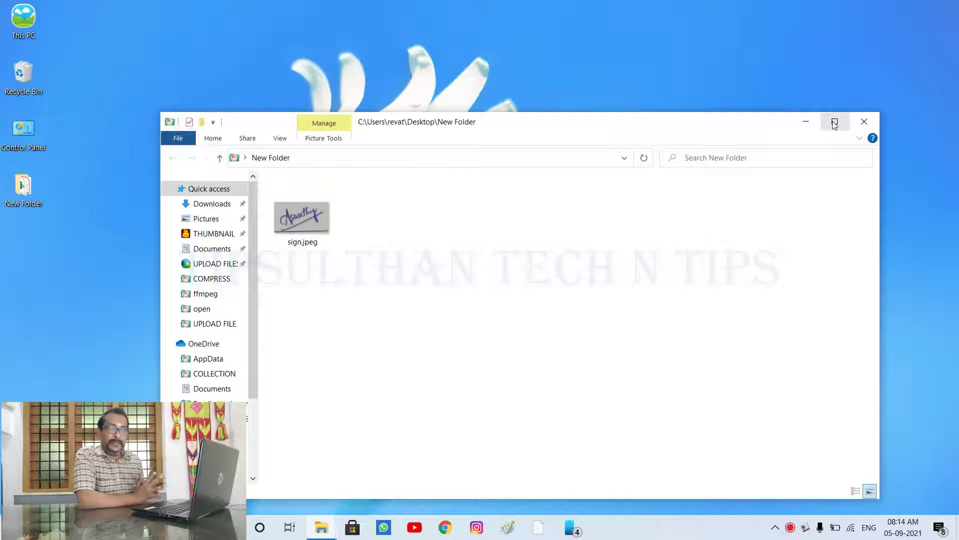
{"action": "left_click", "coordinate": [835, 122]}
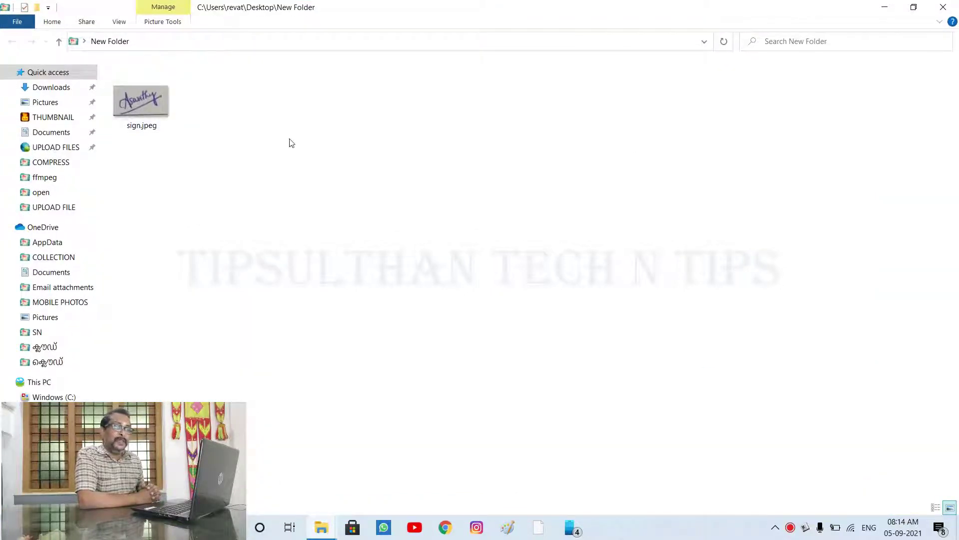
{"action": "right_click", "coordinate": [292, 144]}
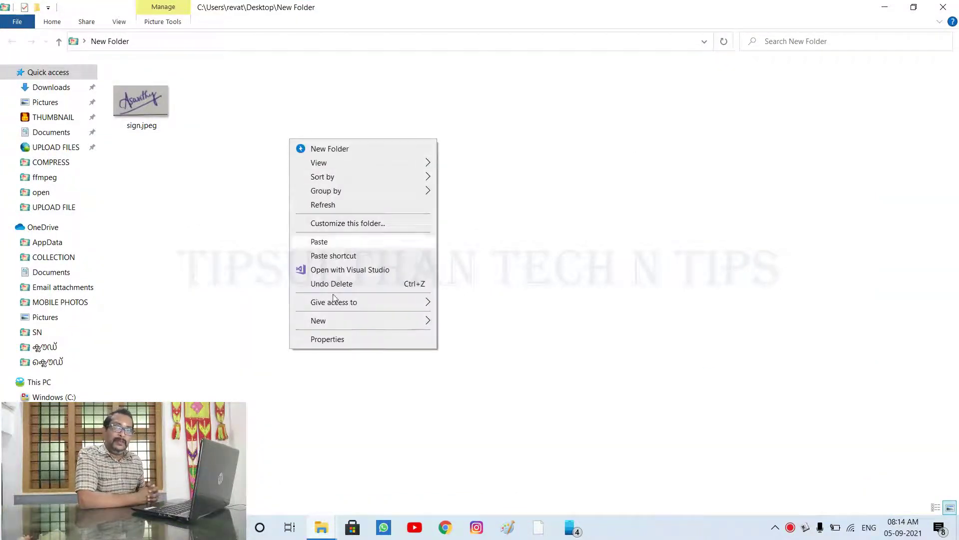
{"action": "mouse_move", "coordinate": [358, 320]}
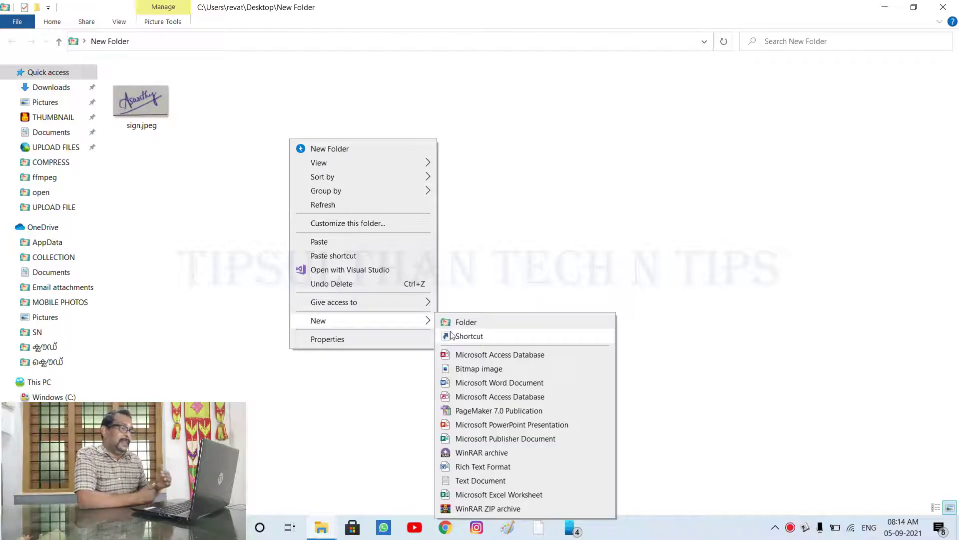
{"action": "left_click", "coordinate": [475, 383]}
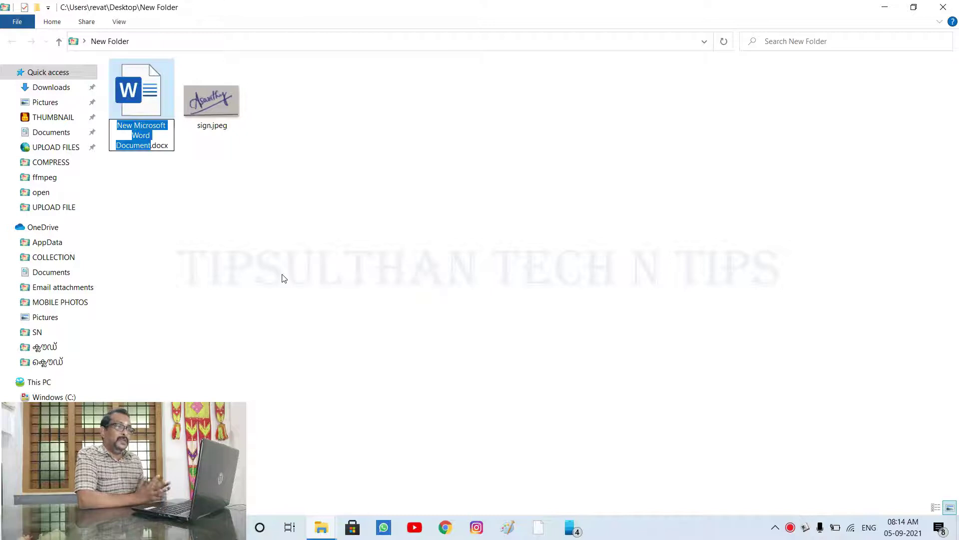
{"action": "left_click", "coordinate": [245, 258]}
{"action": "left_click", "coordinate": [163, 117]}
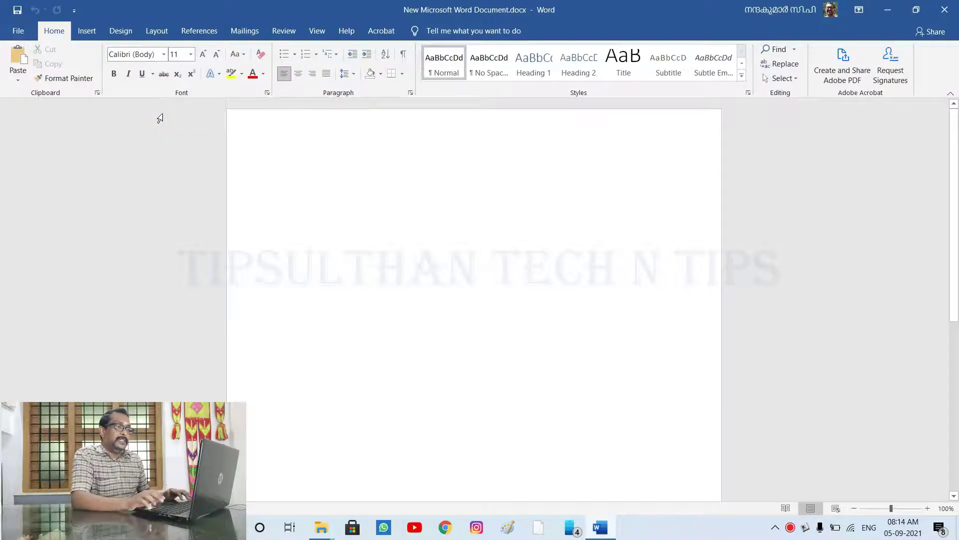
Step: Type the signer's name centred, add a centred 'HR Department' line below, then select both lines
{"action": "type", "text": "ASWATHYNANDAKUMAR"}
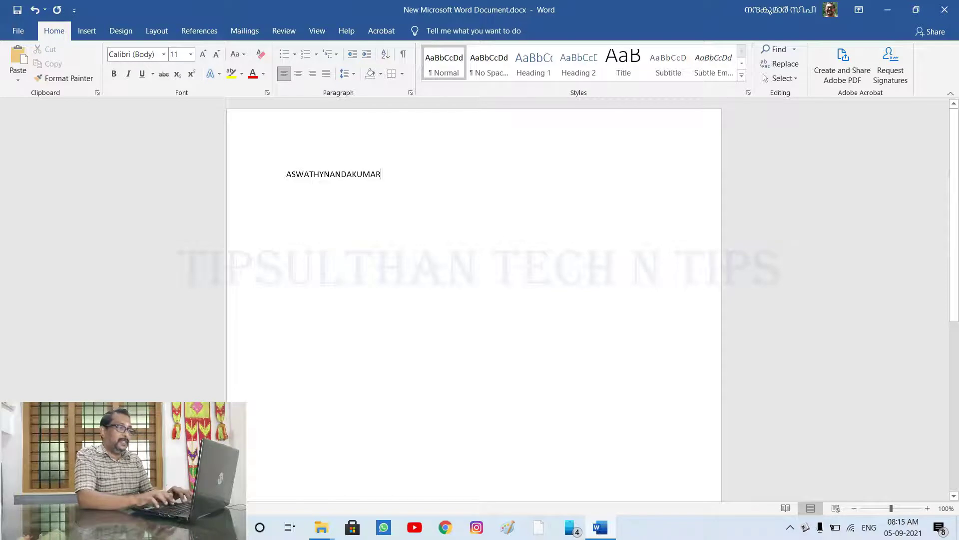
{"action": "double_click", "coordinate": [333, 174]}
{"action": "left_click", "coordinate": [298, 73]}
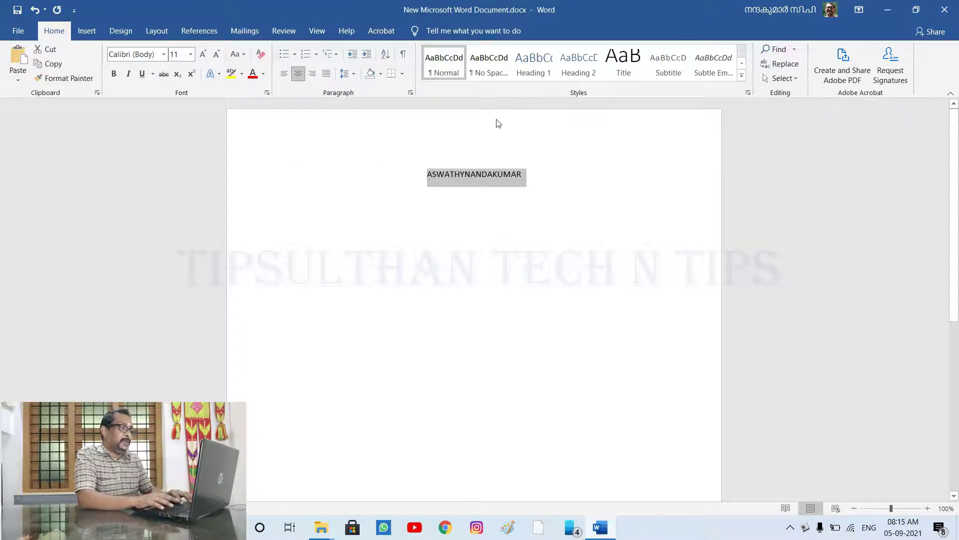
{"action": "key", "text": "End"}
{"action": "key", "text": "Return"}
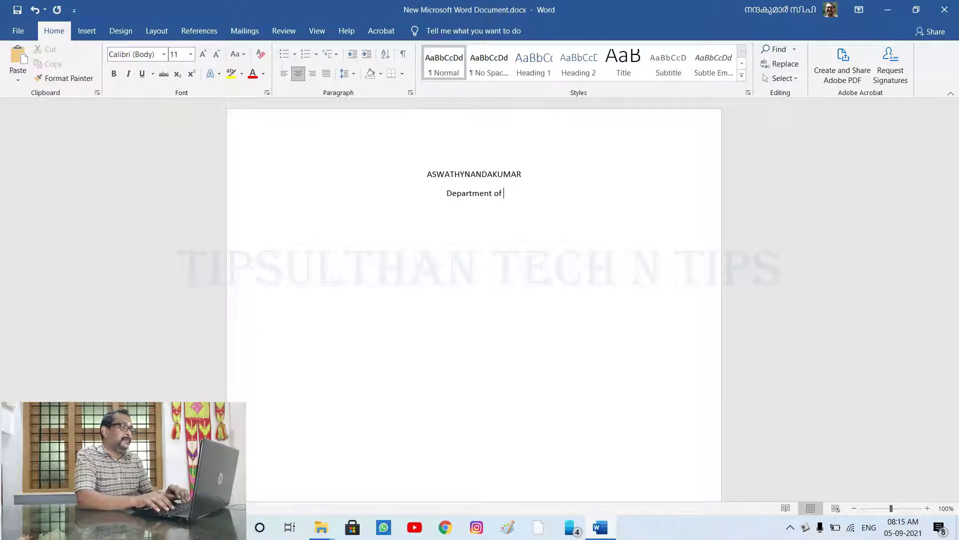
{"action": "key", "text": "BackSpace"}
{"action": "key", "text": "BackSpace"}
{"action": "key", "text": "BackSpace"}
{"action": "key", "text": "BackSpace"}
{"action": "key", "text": "BackSpace"}
{"action": "key", "text": "BackSpace"}
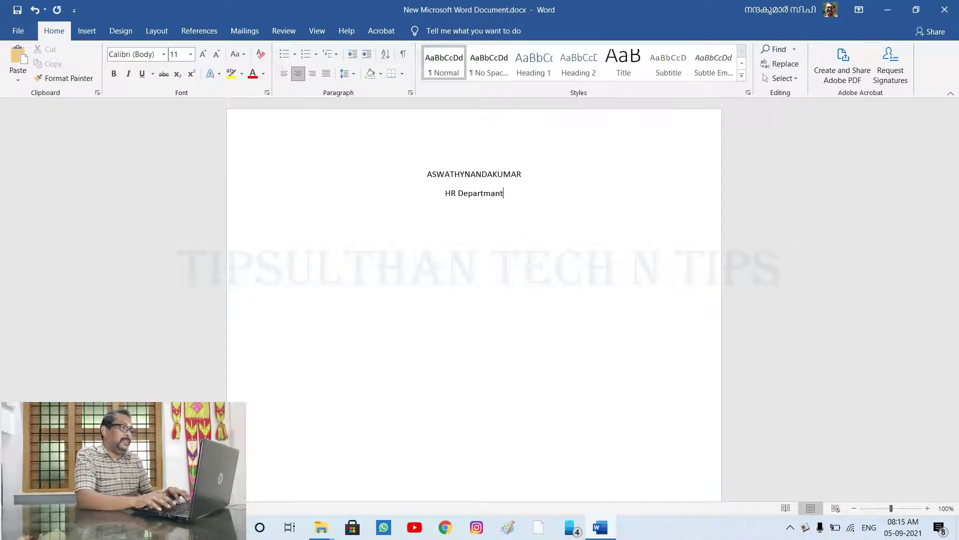
{"action": "key", "text": "BackSpace"}
{"action": "key", "text": "BackSpace"}
{"action": "key", "text": "BackSpace"}
{"action": "type", "text": "ent"}
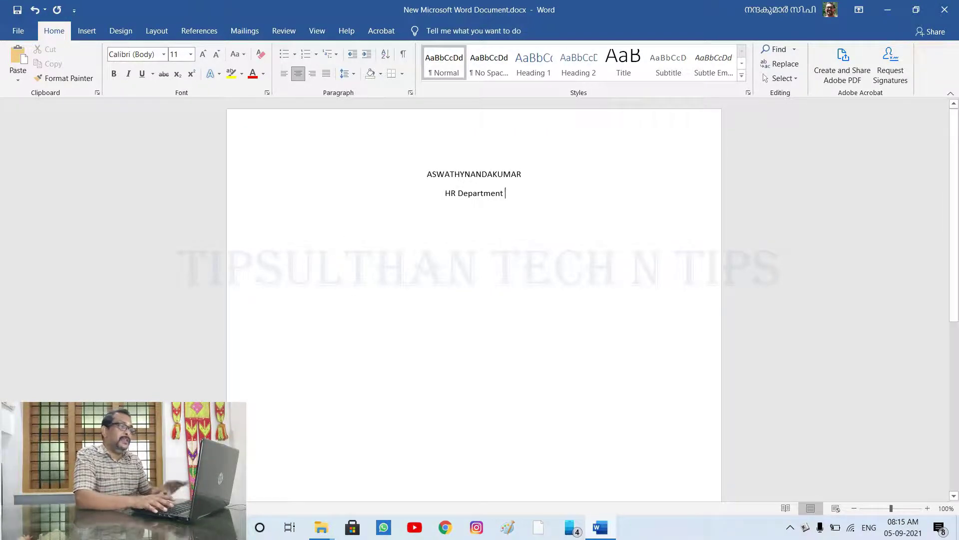
{"action": "key", "text": "ctrl+a"}
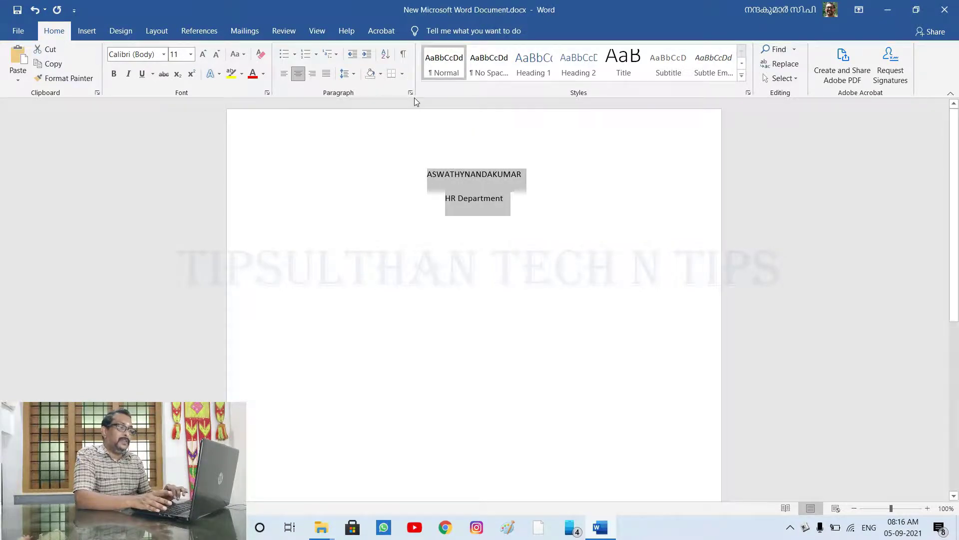
Step: Set Spacing After to 0 pt for both lines and add blank lines above to push them down
{"action": "left_click", "coordinate": [411, 94]}
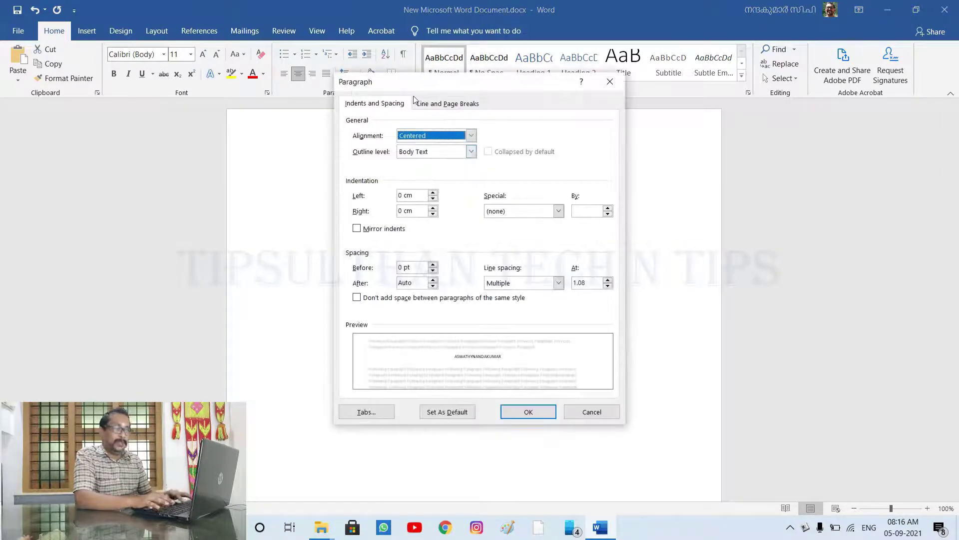
{"action": "left_click", "coordinate": [433, 280]}
{"action": "left_click", "coordinate": [527, 411]}
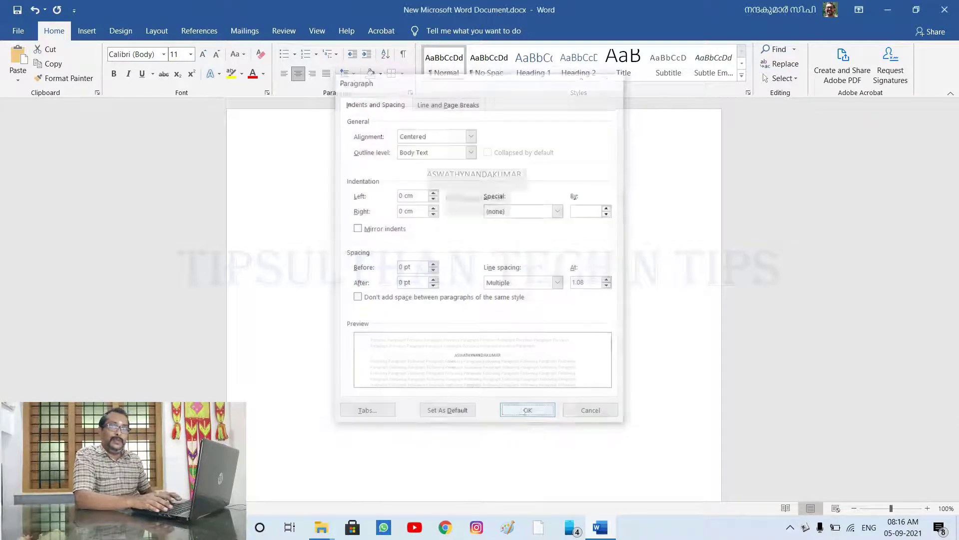
{"action": "left_click", "coordinate": [459, 186]}
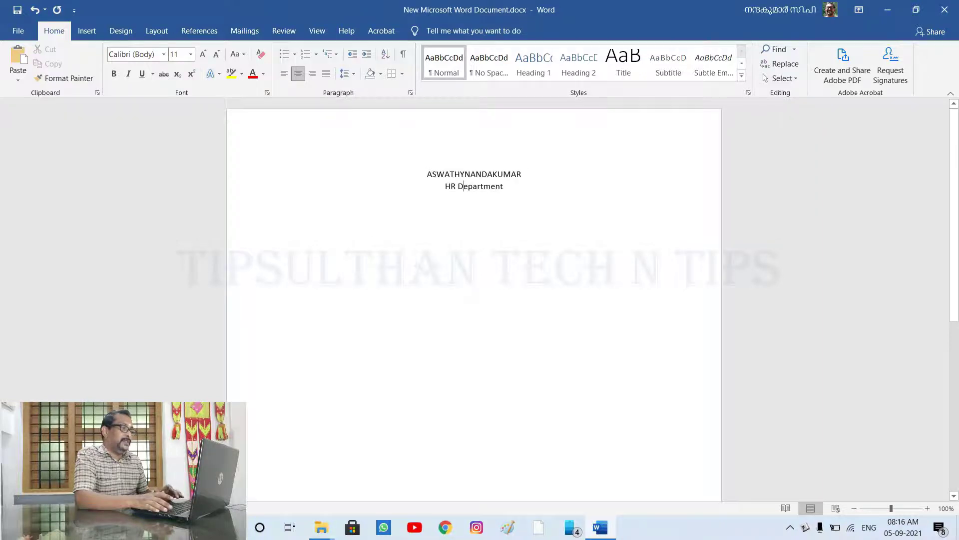
{"action": "key", "text": "Return"}
{"action": "key", "text": "Return"}
{"action": "key", "text": "Return"}
{"action": "key", "text": "Return"}
{"action": "key", "text": "Return"}
{"action": "key", "text": "Return"}
{"action": "key", "text": "Return"}
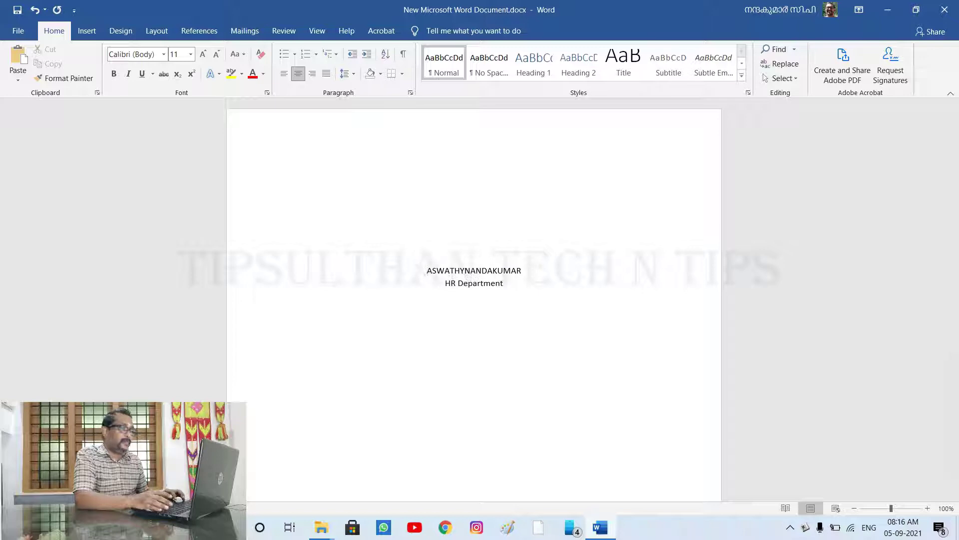
Step: Insert sign.jpeg from Desktop > New Folder using Pictures > This Device
{"action": "left_click", "coordinate": [89, 32]}
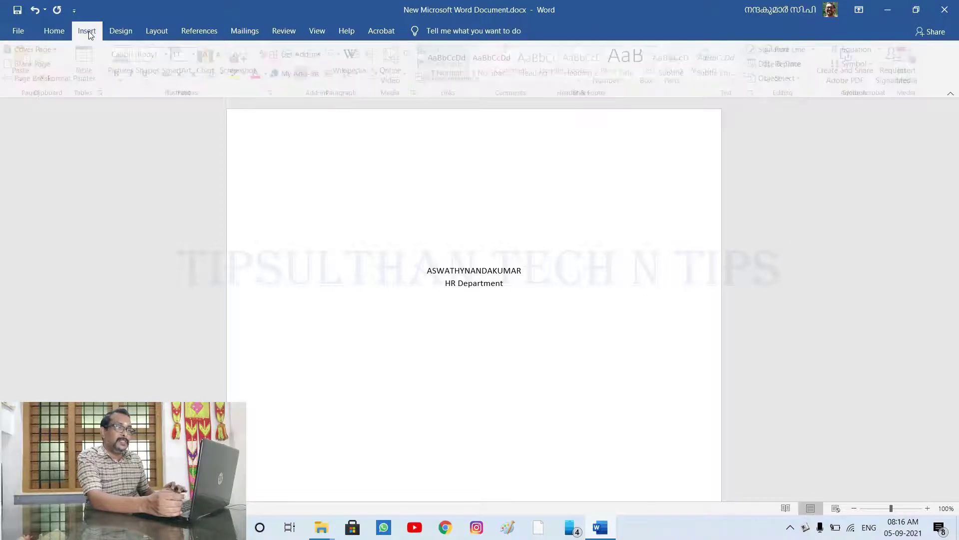
{"action": "left_click", "coordinate": [124, 81]}
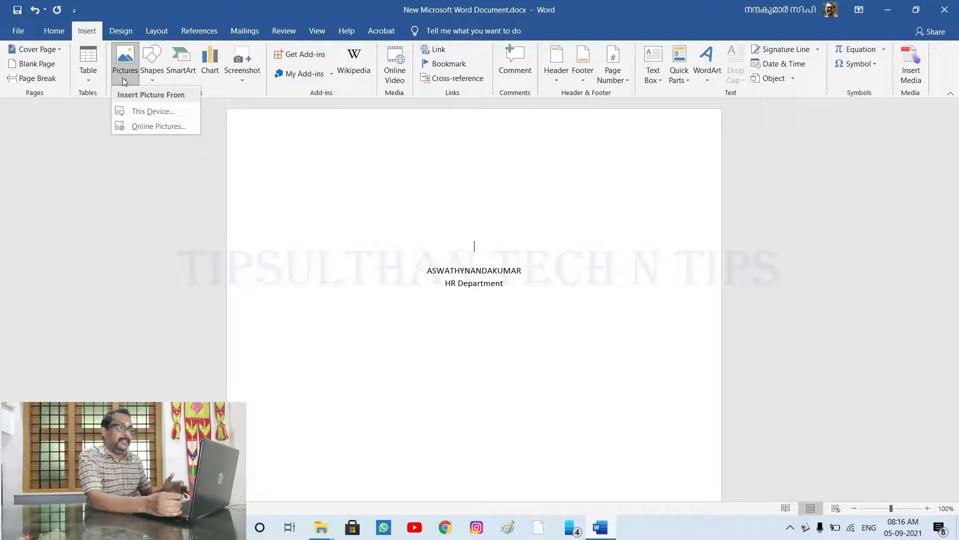
{"action": "left_click", "coordinate": [152, 112]}
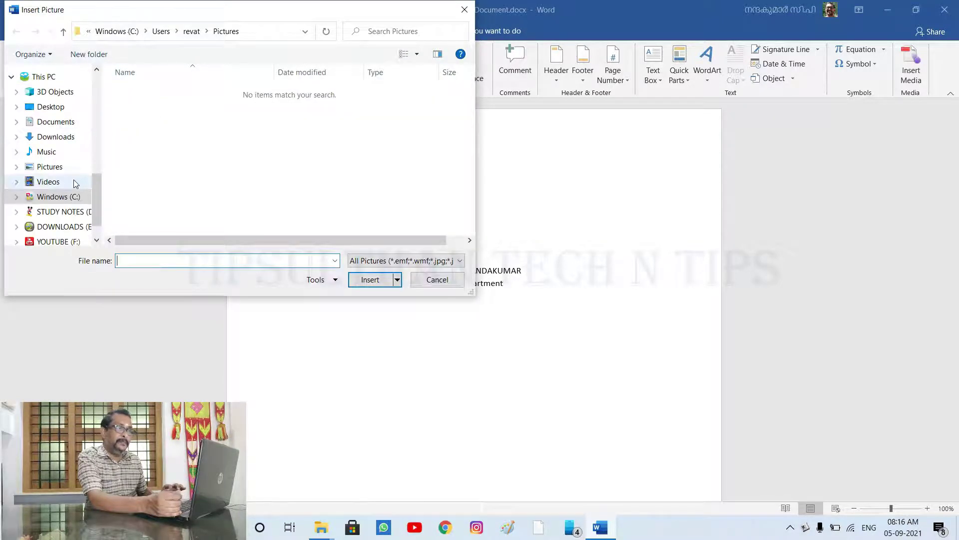
{"action": "left_click", "coordinate": [50, 108]}
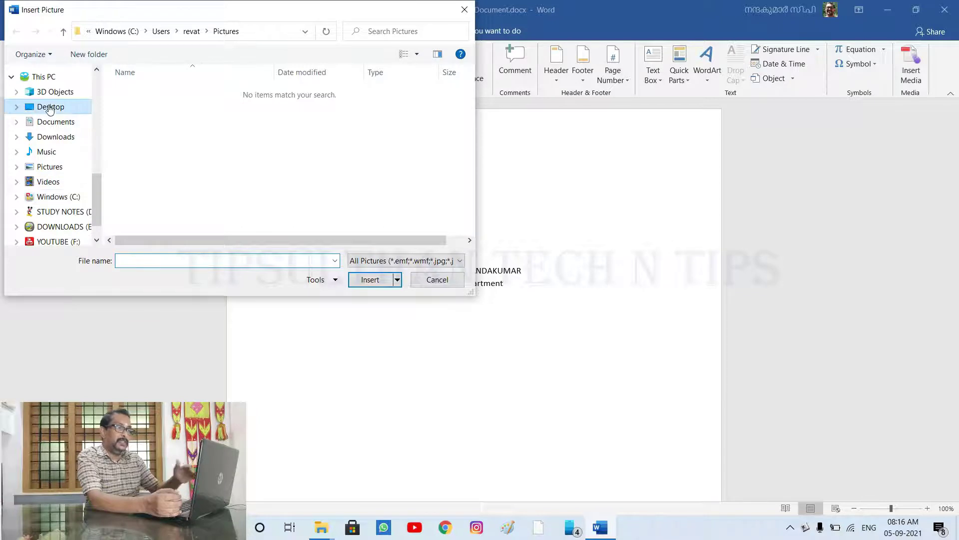
{"action": "double_click", "coordinate": [134, 110]}
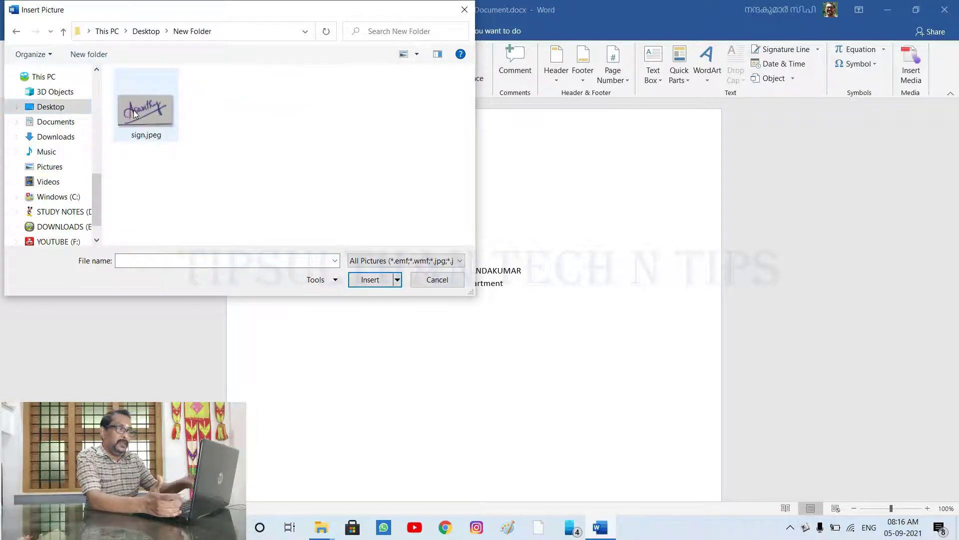
{"action": "double_click", "coordinate": [133, 110]}
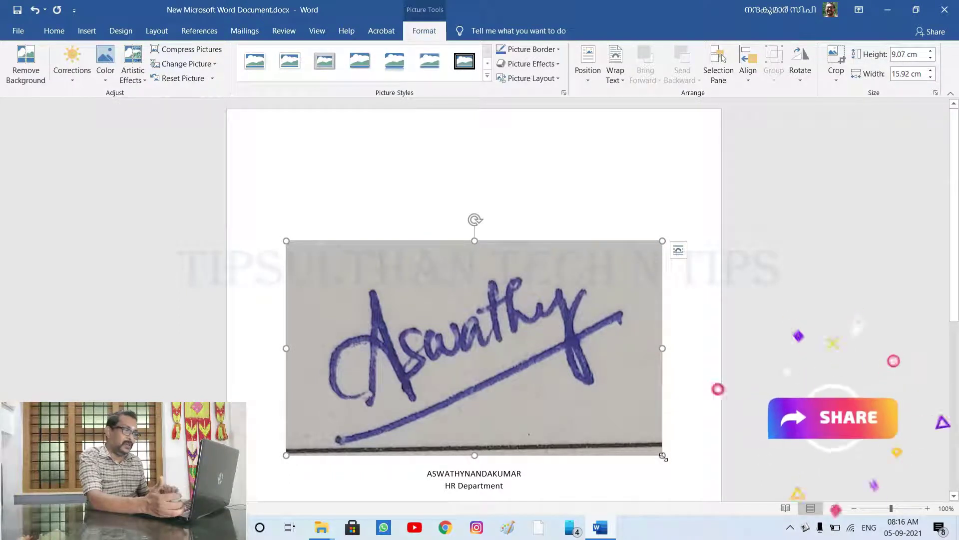
Step: Shrink the signature picture and set its text wrapping to Behind Text
{"action": "left_click_drag", "start_coordinate": [663, 455], "coordinate": [583, 363]}
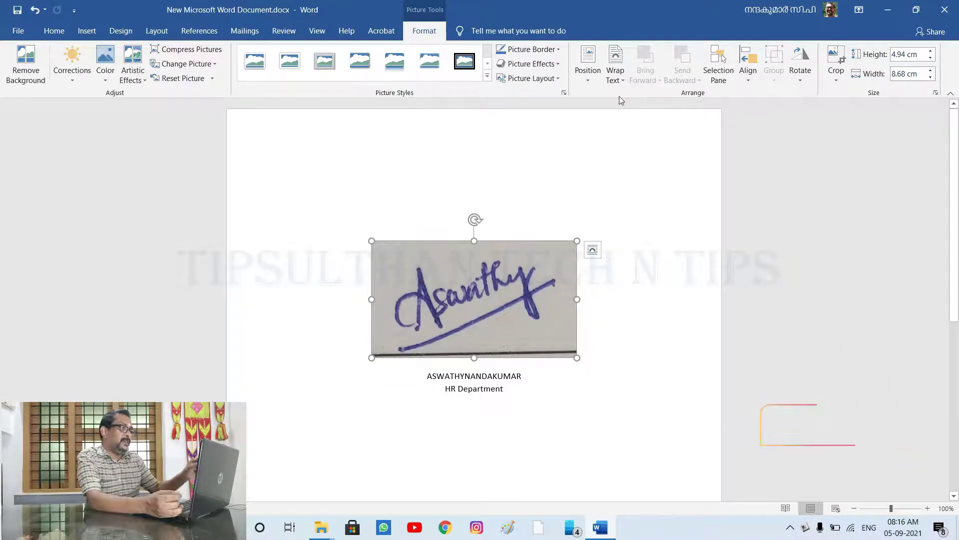
{"action": "left_click", "coordinate": [621, 81]}
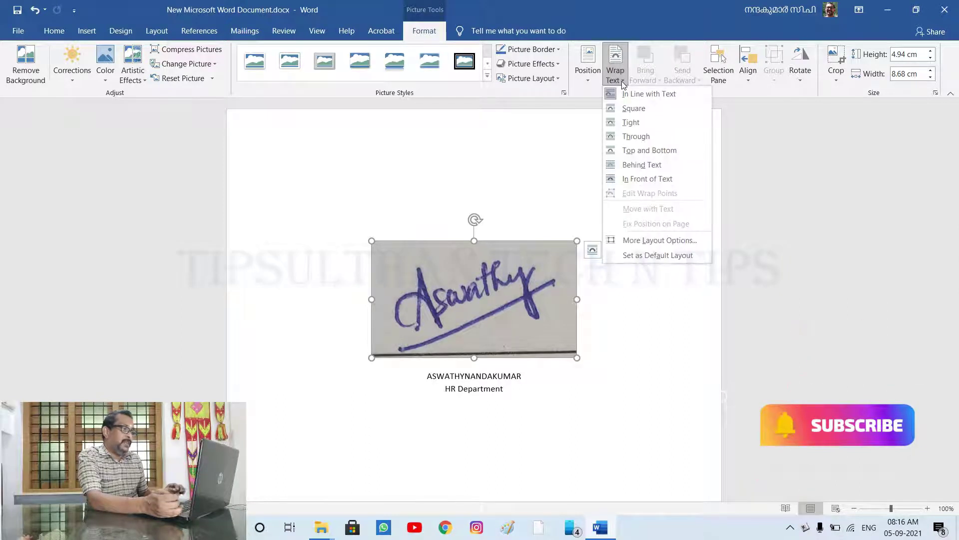
{"action": "left_click", "coordinate": [638, 164]}
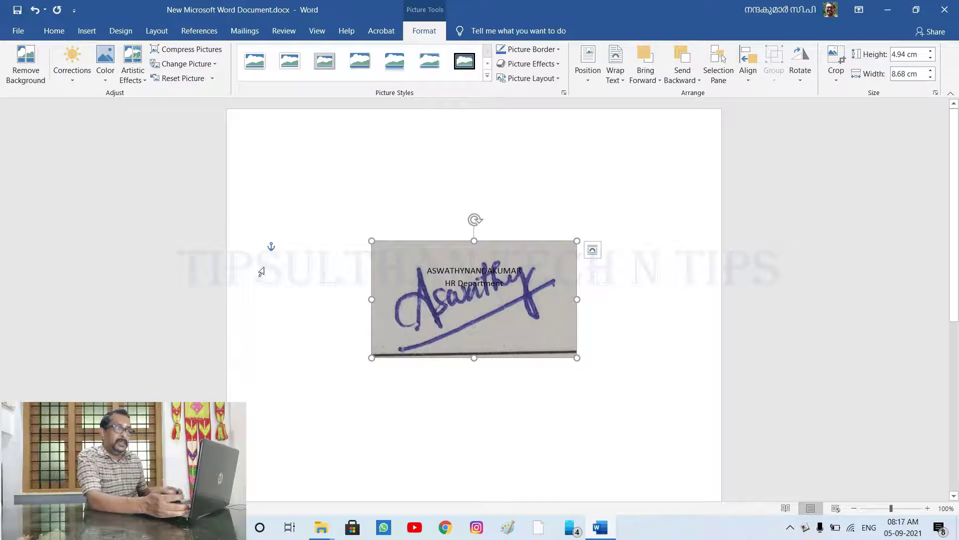
Step: Shrink the signature, move it to the upper left, and apply Brightness +40% Contrast -20%
{"action": "left_click", "coordinate": [70, 79]}
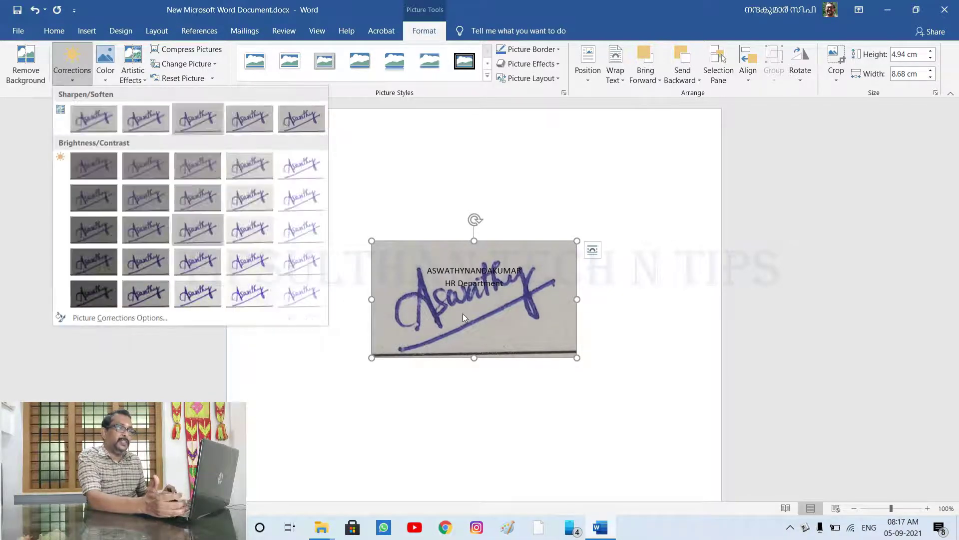
{"action": "left_click", "coordinate": [577, 359]}
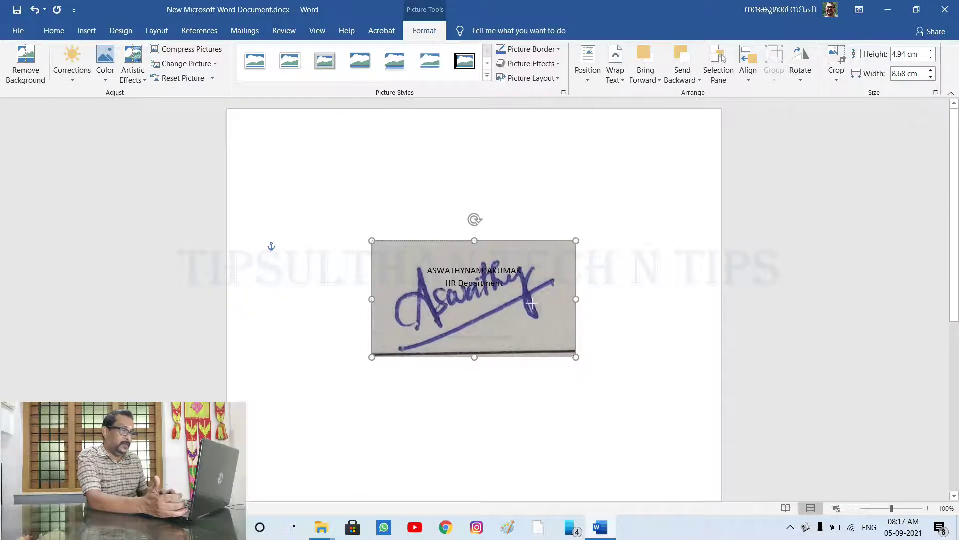
{"action": "left_click_drag", "start_coordinate": [577, 358], "coordinate": [528, 330]}
{"action": "left_click_drag", "start_coordinate": [446, 297], "coordinate": [361, 193]}
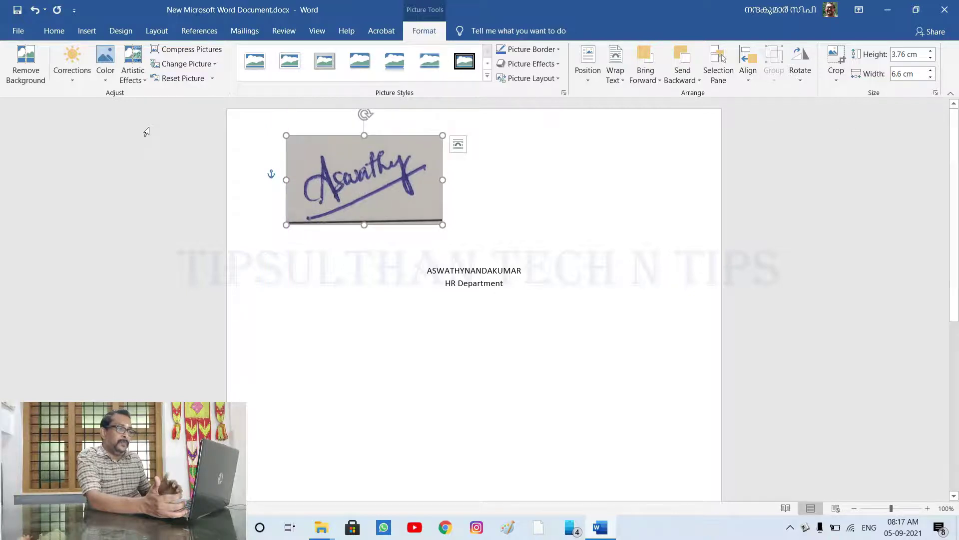
{"action": "left_click", "coordinate": [72, 70]}
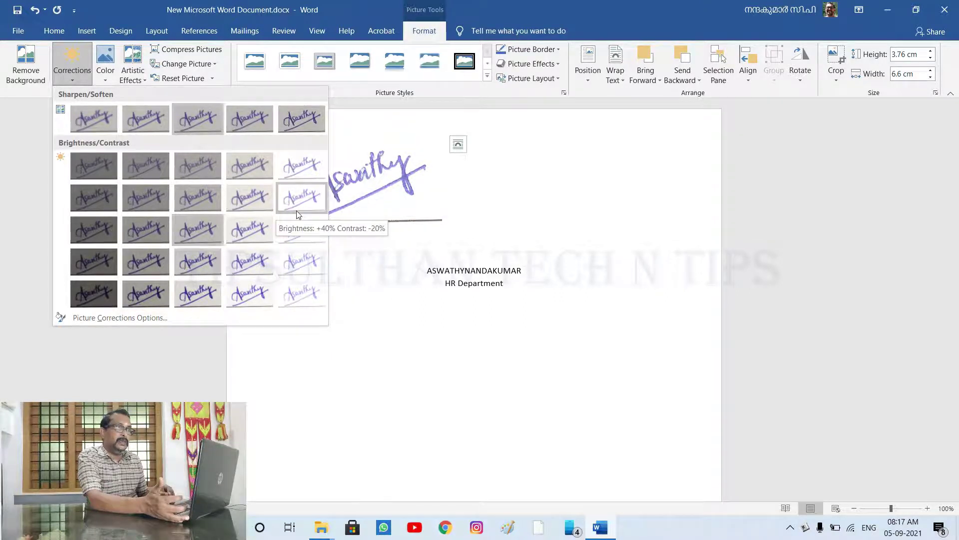
{"action": "left_click", "coordinate": [301, 291]}
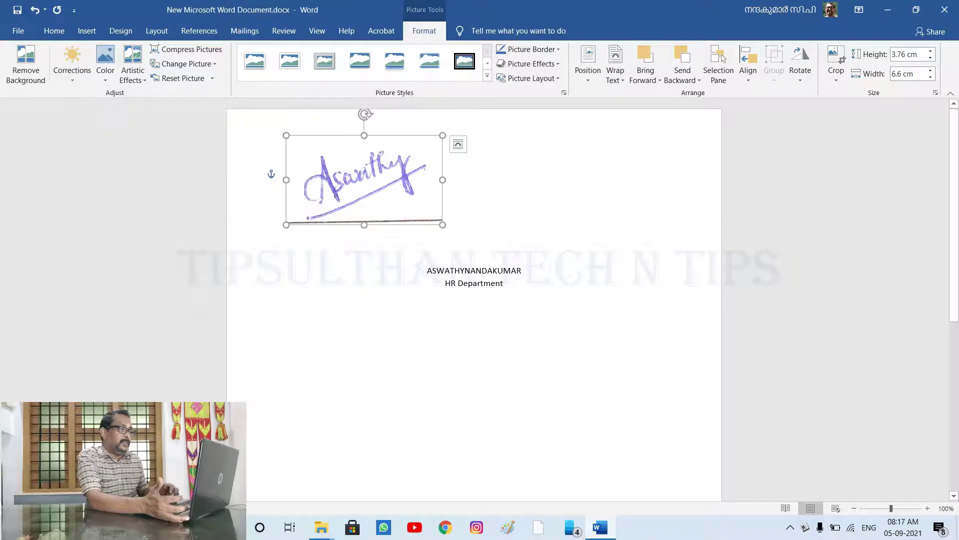
{"action": "left_click", "coordinate": [478, 192]}
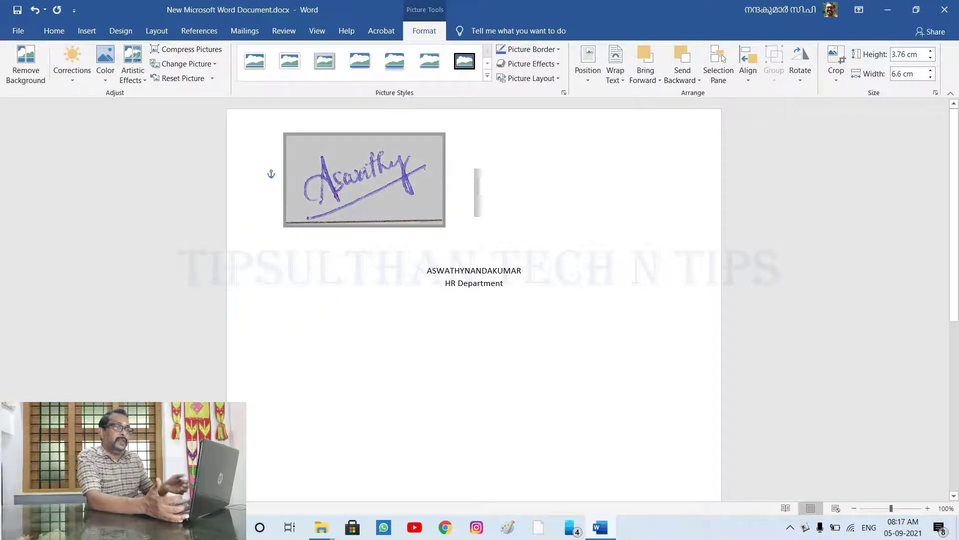
Step: Undo the brightness change and remove the signature's background, keeping the ink and its underline
{"action": "left_click", "coordinate": [348, 201]}
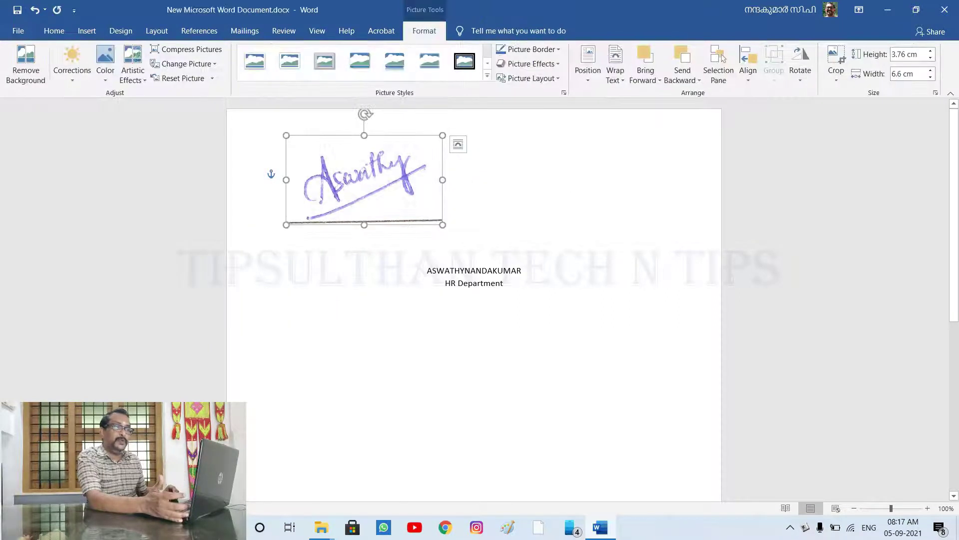
{"action": "key", "text": "ctrl+z"}
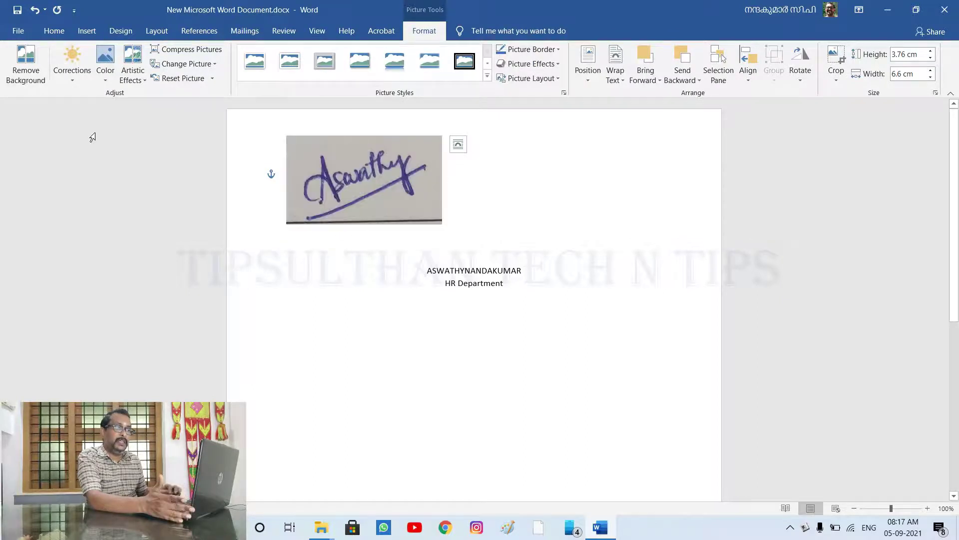
{"action": "left_click", "coordinate": [26, 65]}
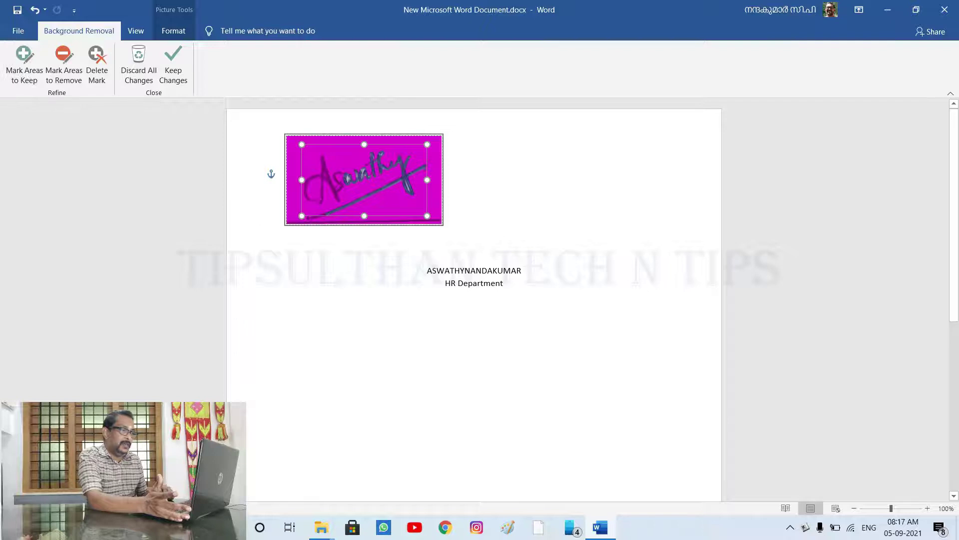
{"action": "left_click_drag", "start_coordinate": [302, 217], "coordinate": [291, 218]}
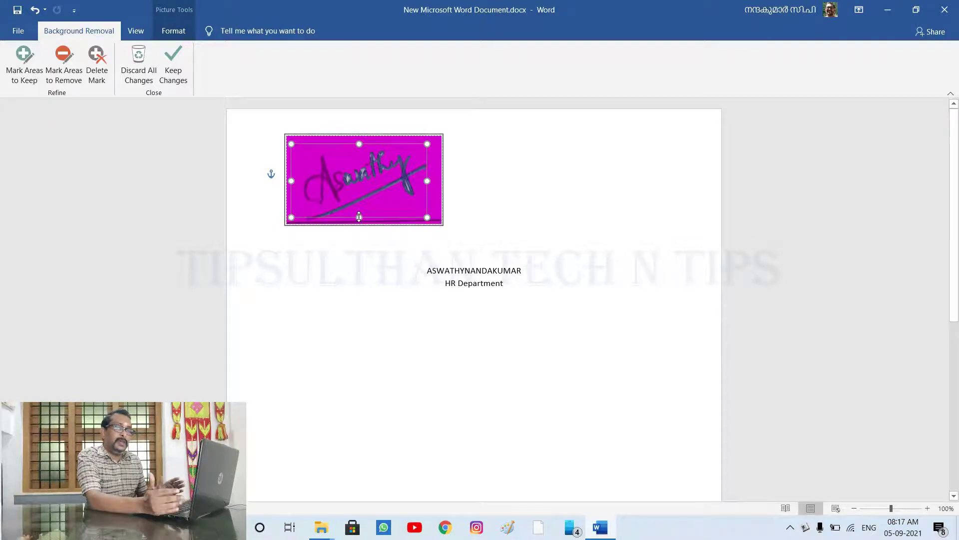
{"action": "left_click_drag", "start_coordinate": [359, 217], "coordinate": [359, 221]}
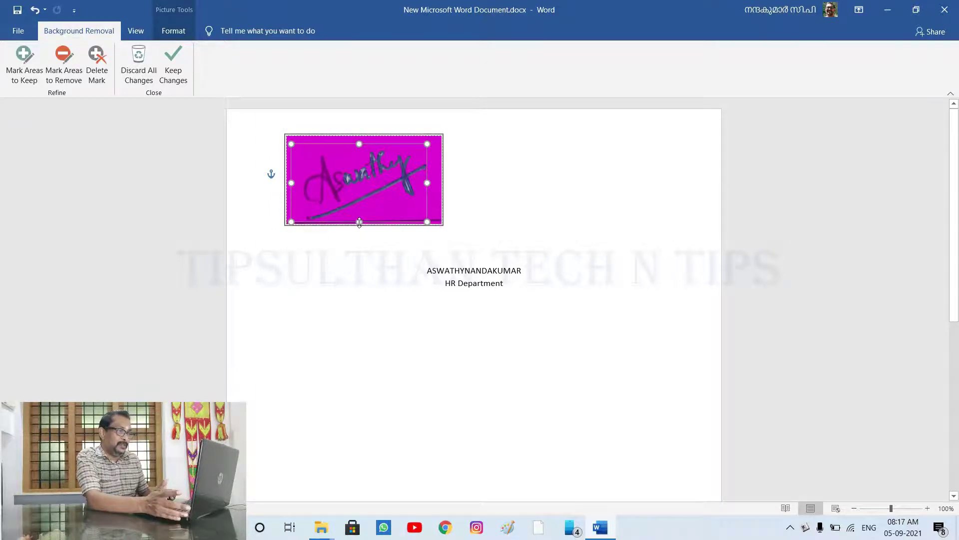
{"action": "left_click_drag", "start_coordinate": [360, 222], "coordinate": [359, 221]}
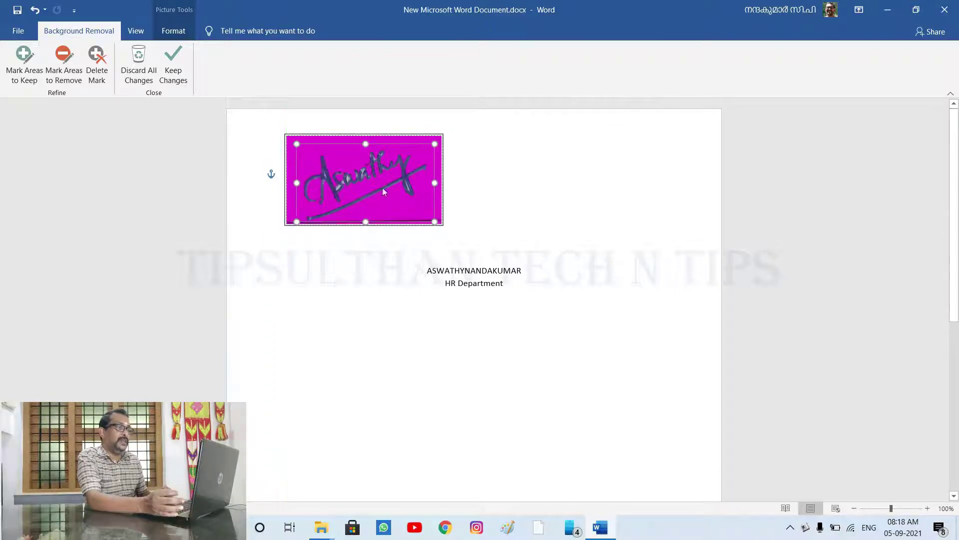
{"action": "left_click", "coordinate": [187, 76]}
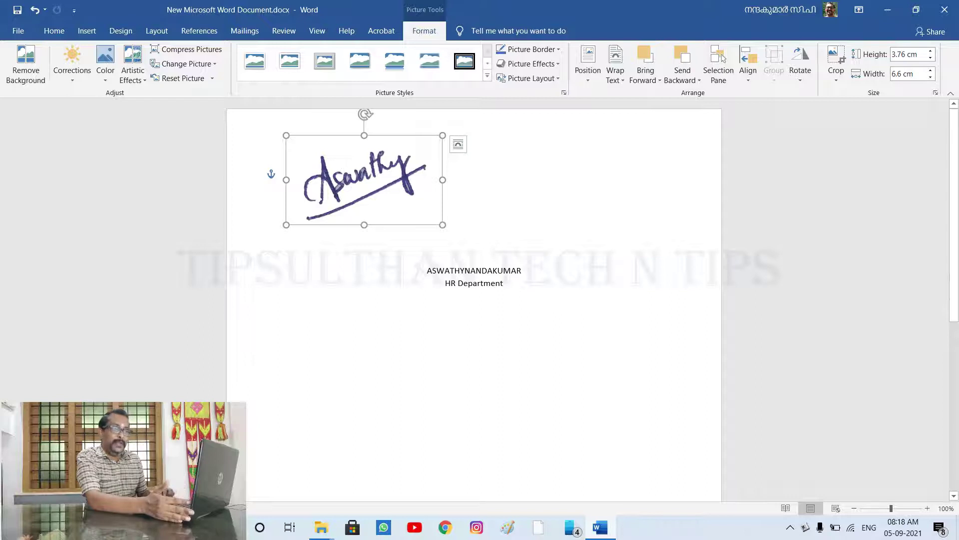
Step: Resize the signature to 1.67 × 2.94 cm and centre it just above the name line
{"action": "left_click_drag", "start_coordinate": [443, 225], "coordinate": [356, 176]}
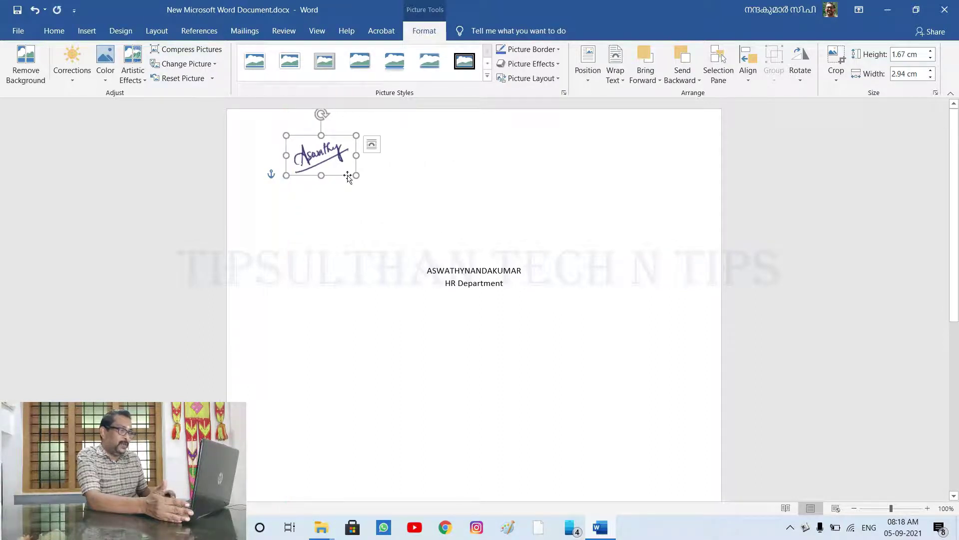
{"action": "mouse_move", "coordinate": [308, 149]}
{"action": "left_mouse_down"}
{"action": "mouse_move", "coordinate": [457, 244]}
{"action": "mouse_move", "coordinate": [465, 299]}
{"action": "mouse_move", "coordinate": [456, 230]}
{"action": "left_mouse_up"}
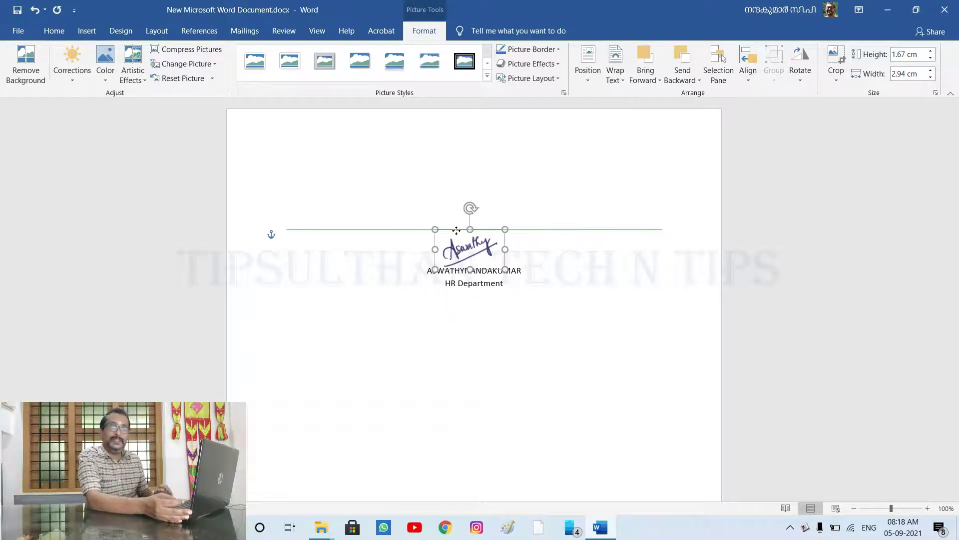
{"action": "left_click_drag", "start_coordinate": [456, 230], "coordinate": [456, 232]}
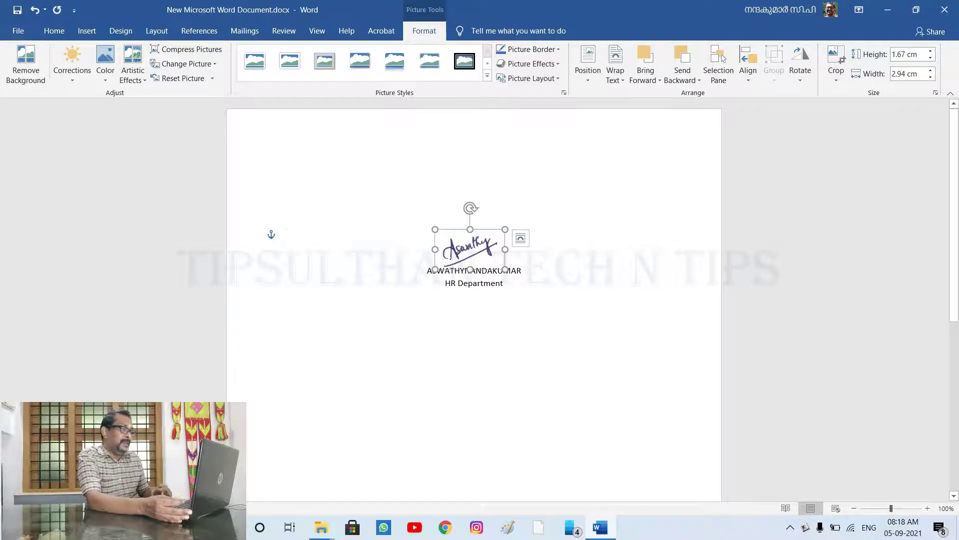
{"action": "left_click", "coordinate": [445, 283]}
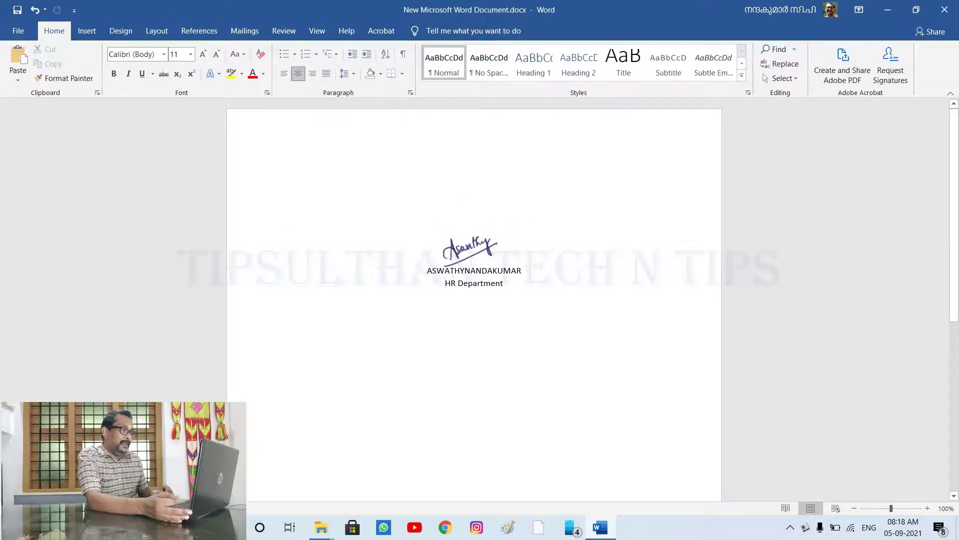
Step: Zoom in to inspect the signature sitting above the name and HR Department lines
{"action": "left_click", "coordinate": [928, 508]}
{"action": "left_click", "coordinate": [928, 507]}
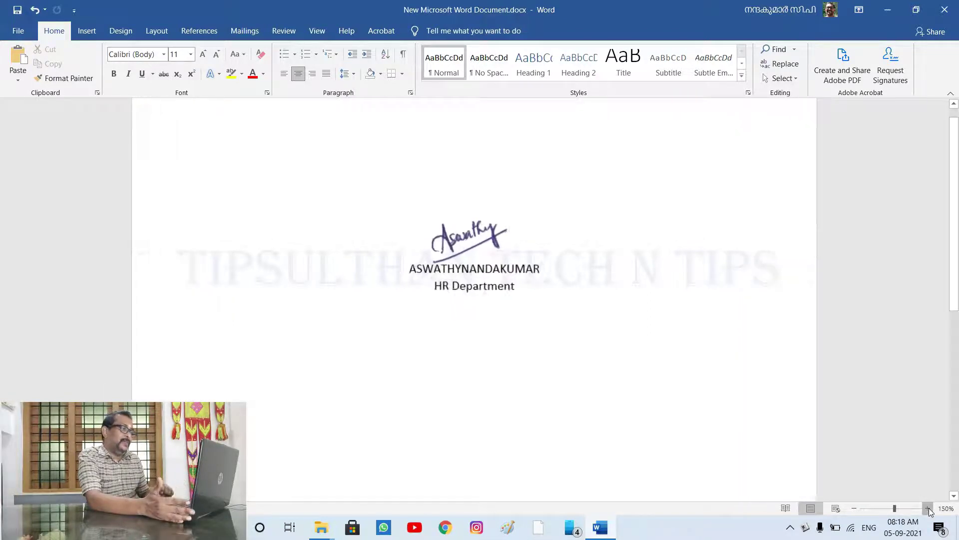
{"action": "left_click", "coordinate": [928, 508]}
{"action": "left_click", "coordinate": [929, 508]}
{"action": "left_click", "coordinate": [929, 507]}
{"action": "left_click", "coordinate": [928, 508]}
{"action": "left_click", "coordinate": [928, 508]}
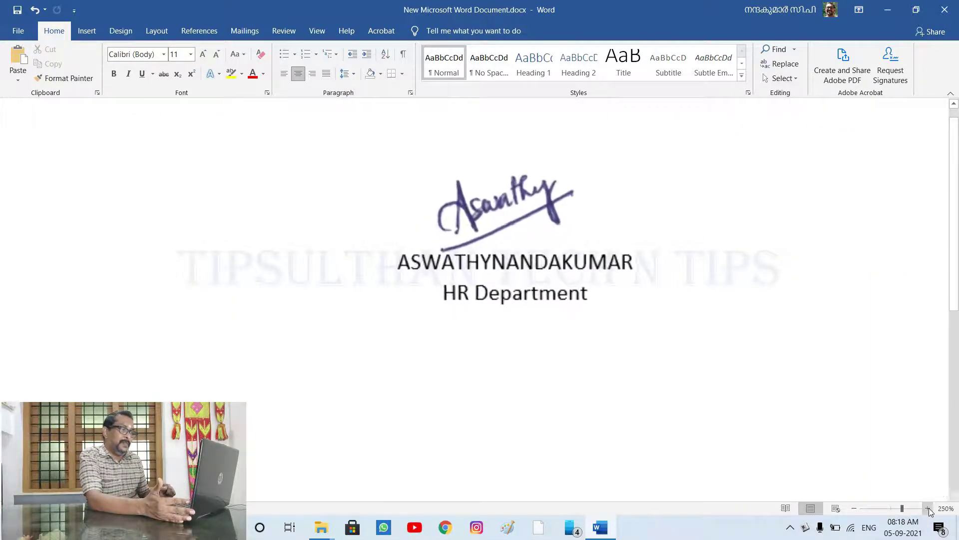
{"action": "left_click", "coordinate": [928, 507]}
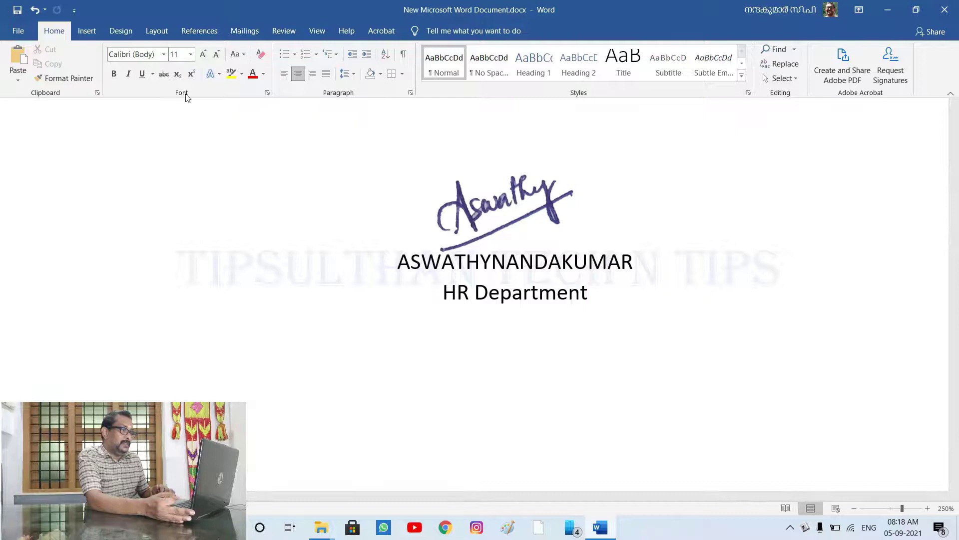
{"action": "left_click", "coordinate": [86, 31]}
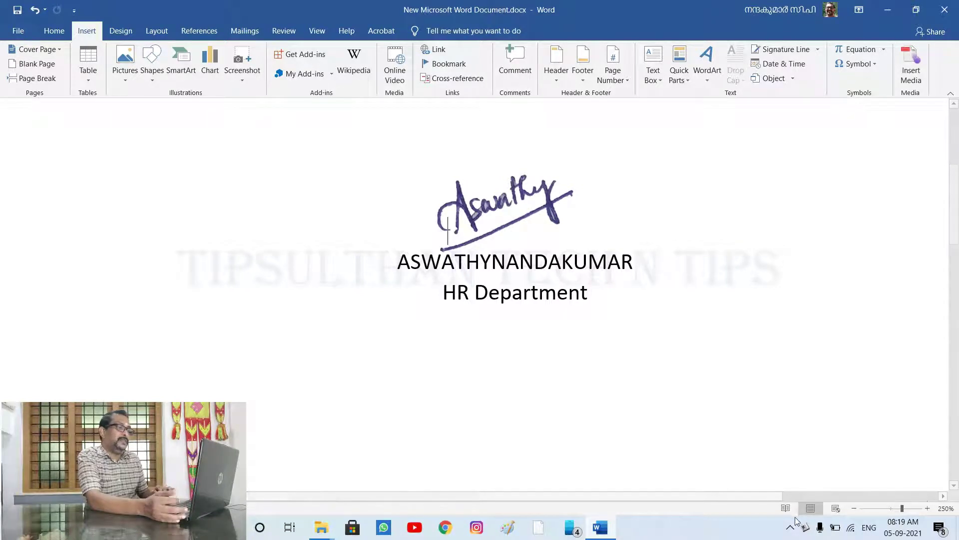
Step: Zoom back out to the full page and add a blank line to push the signature block lower
{"action": "left_click", "coordinate": [854, 508]}
{"action": "left_click", "coordinate": [854, 508]}
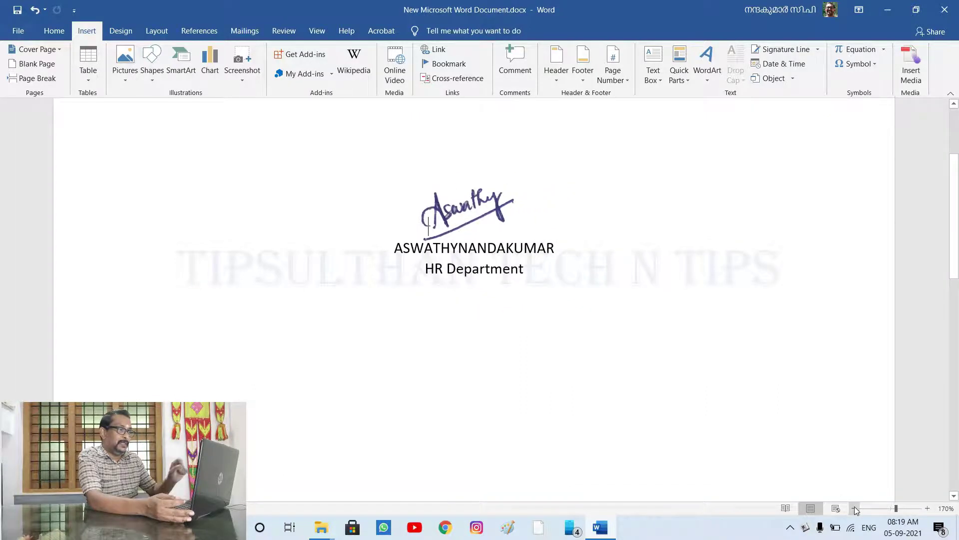
{"action": "left_click", "coordinate": [855, 508]}
{"action": "left_click", "coordinate": [855, 509]}
{"action": "left_click", "coordinate": [855, 508]}
{"action": "left_click", "coordinate": [855, 508]}
{"action": "left_click", "coordinate": [855, 508]}
{"action": "left_click", "coordinate": [854, 508]}
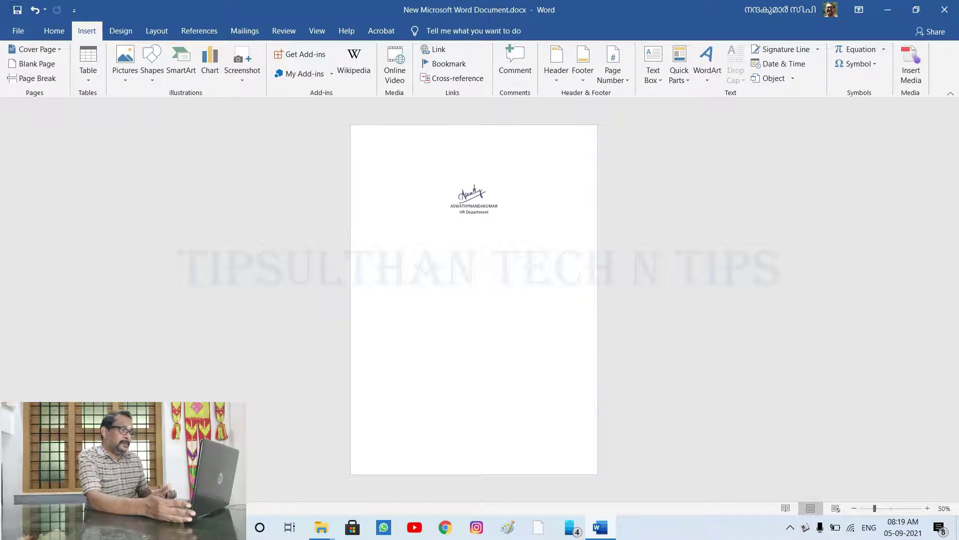
{"action": "key", "text": "Return"}
{"action": "key", "text": "Return"}
{"action": "key", "text": "Return"}
{"action": "key", "text": "Return"}
{"action": "key", "text": "Return"}
{"action": "key", "text": "Return"}
{"action": "key", "text": "Return"}
{"action": "key", "text": "Return"}
{"action": "key", "text": "Return"}
{"action": "key", "text": "Return"}
{"action": "key", "text": "Return"}
{"action": "key", "text": "Return"}
{"action": "key", "text": "Return"}
{"action": "key", "text": "Return"}
{"action": "key", "text": "Return"}
{"action": "key", "text": "Return"}
{"action": "key", "text": "Return"}
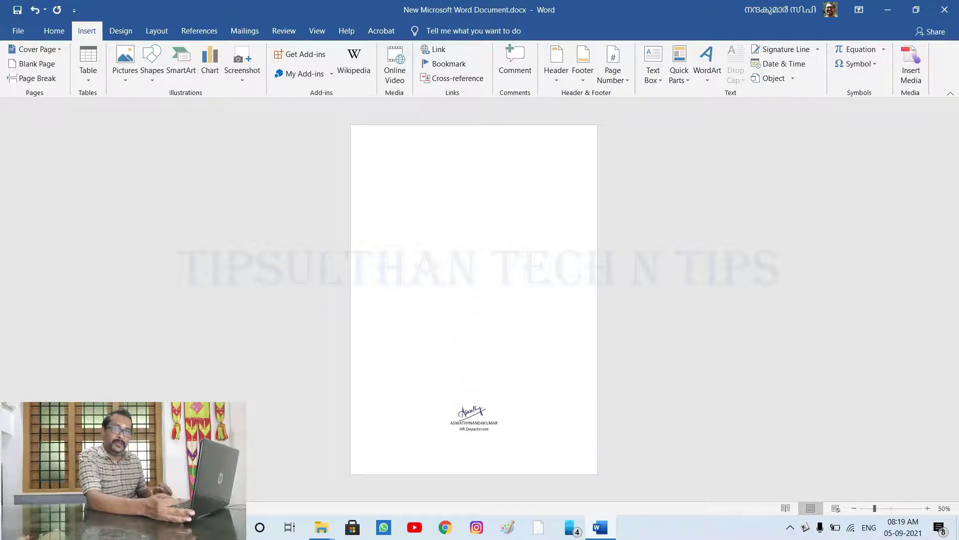
{"action": "key", "text": "ctrl+z"}
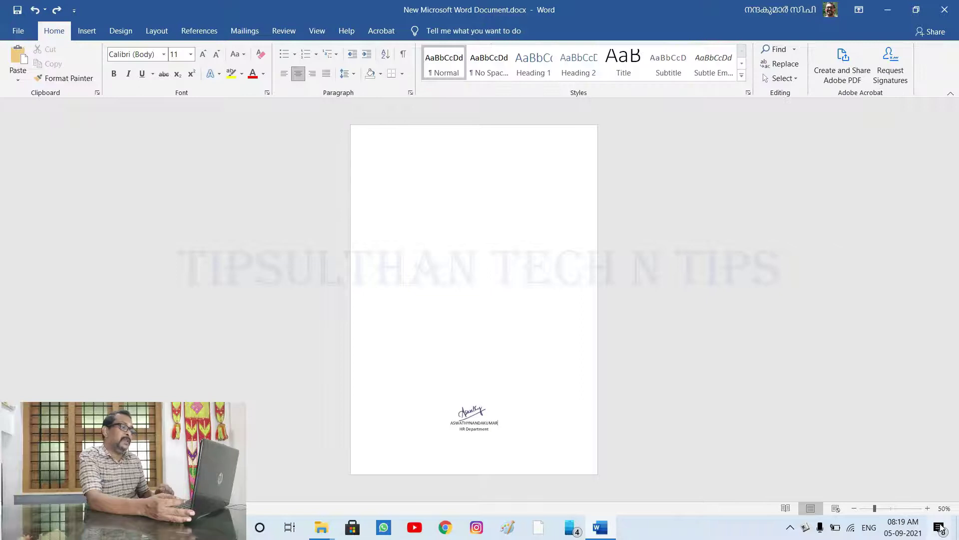
{"action": "left_click", "coordinate": [927, 508]}
{"action": "left_click", "coordinate": [927, 508]}
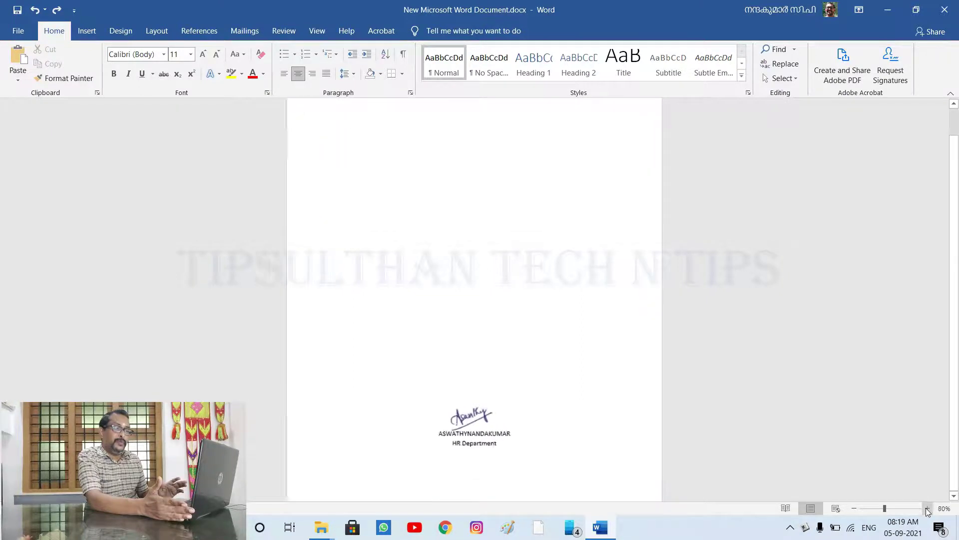
{"action": "left_click", "coordinate": [927, 509]}
{"action": "left_click", "coordinate": [927, 508]}
{"action": "left_click", "coordinate": [927, 508]}
{"action": "left_click", "coordinate": [927, 508]}
{"action": "left_click", "coordinate": [927, 508]}
{"action": "left_click", "coordinate": [927, 508]}
{"action": "left_click", "coordinate": [928, 509]}
{"action": "left_click", "coordinate": [927, 508]}
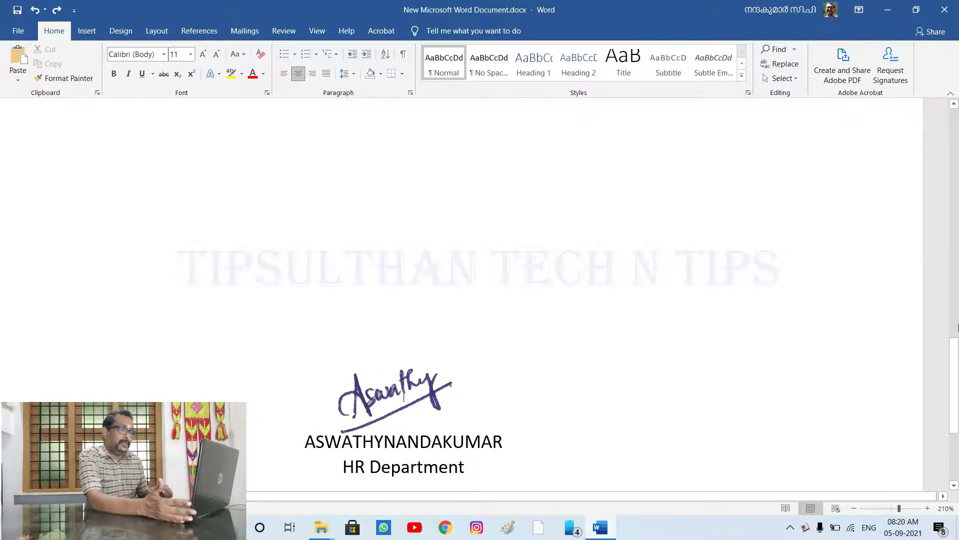
{"action": "mouse_move", "coordinate": [957, 363]}
{"action": "left_mouse_down"}
{"action": "mouse_move", "coordinate": [957, 351]}
{"action": "mouse_move", "coordinate": [957, 384]}
{"action": "left_mouse_up"}
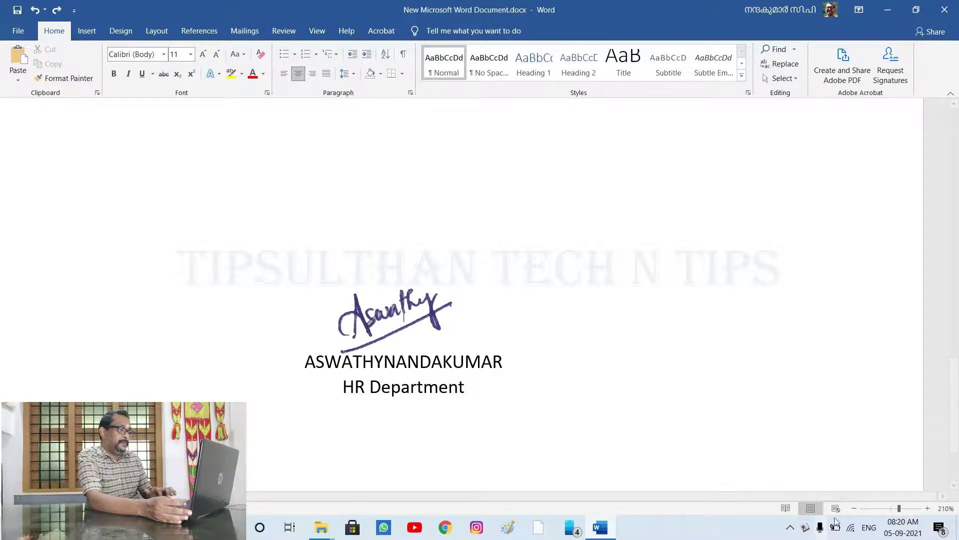
{"action": "left_click", "coordinate": [853, 508]}
{"action": "left_click", "coordinate": [854, 508]}
{"action": "double_click", "coordinate": [854, 508]}
{"action": "double_click", "coordinate": [854, 508]}
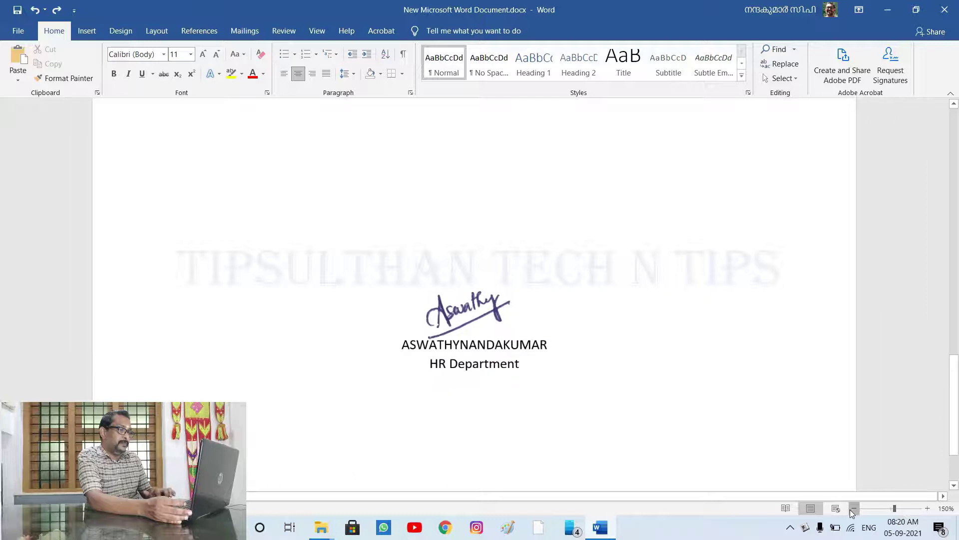
{"action": "double_click", "coordinate": [854, 508]}
{"action": "left_click", "coordinate": [853, 508]}
{"action": "double_click", "coordinate": [854, 508]}
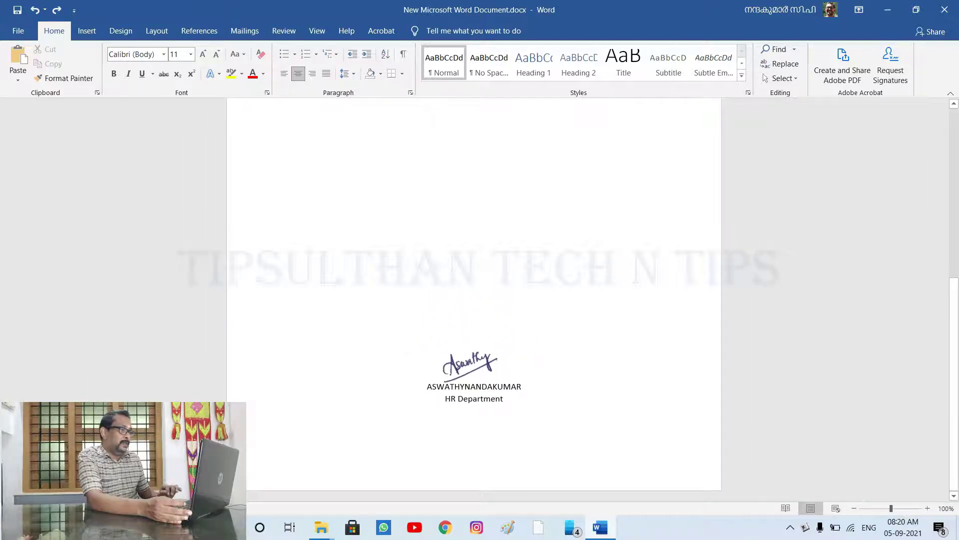
{"action": "mouse_move", "coordinate": [954, 350]}
{"action": "left_mouse_down"}
{"action": "mouse_move", "coordinate": [950, 99]}
{"action": "mouse_move", "coordinate": [953, 269]}
{"action": "left_mouse_up"}
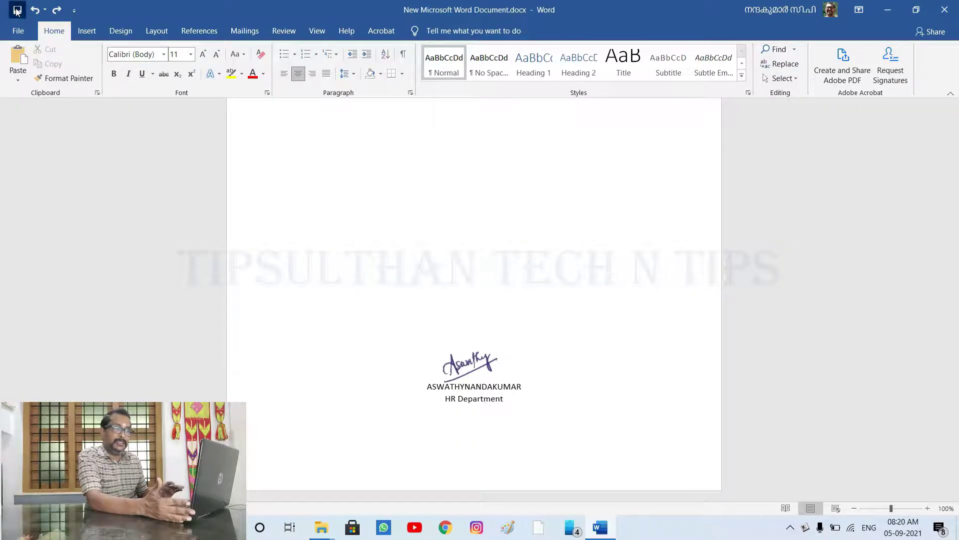
Step: Delete the old signature and insert the signature photo from this device
{"action": "left_click", "coordinate": [474, 364]}
{"action": "key", "text": "Delete"}
{"action": "left_click", "coordinate": [86, 30]}
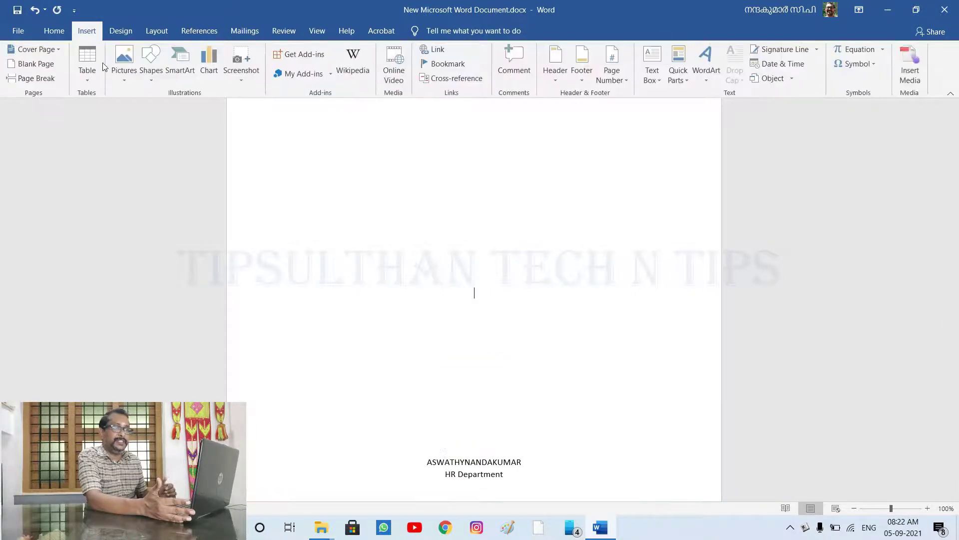
{"action": "left_click", "coordinate": [124, 81]}
{"action": "left_click", "coordinate": [134, 112]}
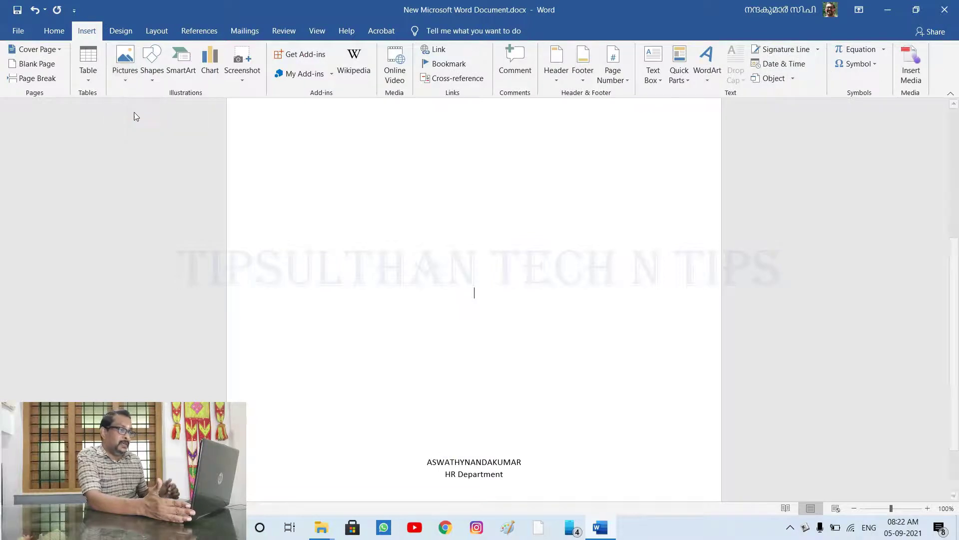
{"action": "double_click", "coordinate": [133, 110]}
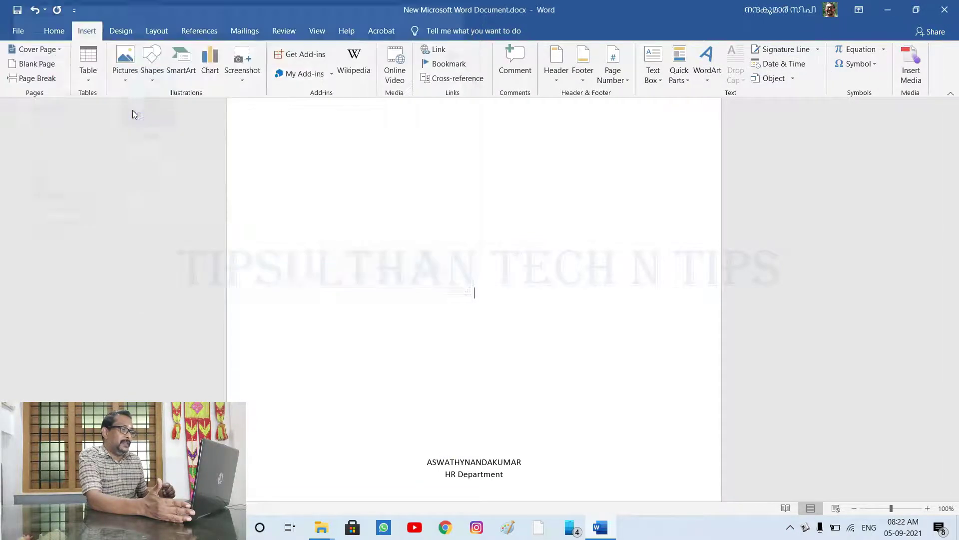
Step: Move the new signature up and shrink it to about 3.88 × 6.82 cm
{"action": "left_click_drag", "start_coordinate": [475, 344], "coordinate": [481, 241]}
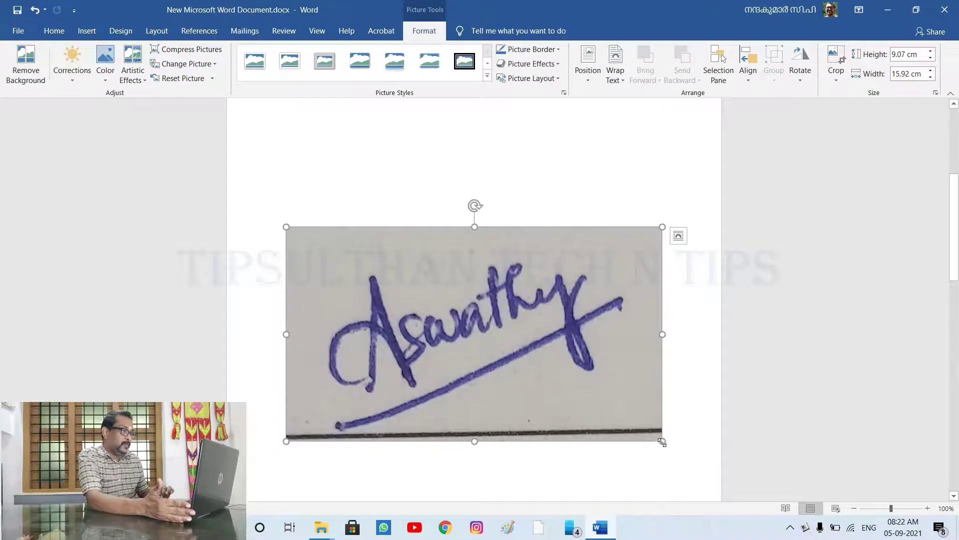
{"action": "left_click_drag", "start_coordinate": [662, 441], "coordinate": [546, 315]}
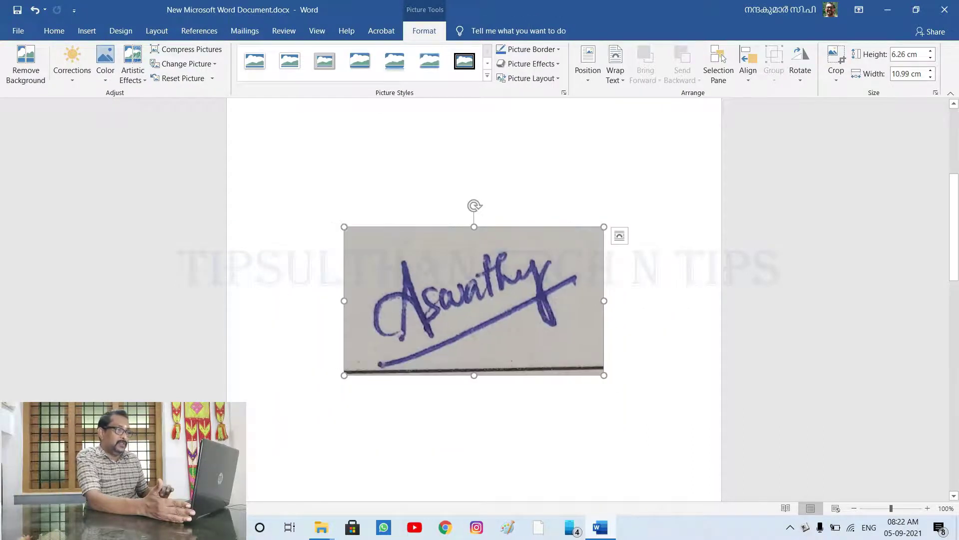
{"action": "left_click_drag", "start_coordinate": [603, 376], "coordinate": [555, 319]}
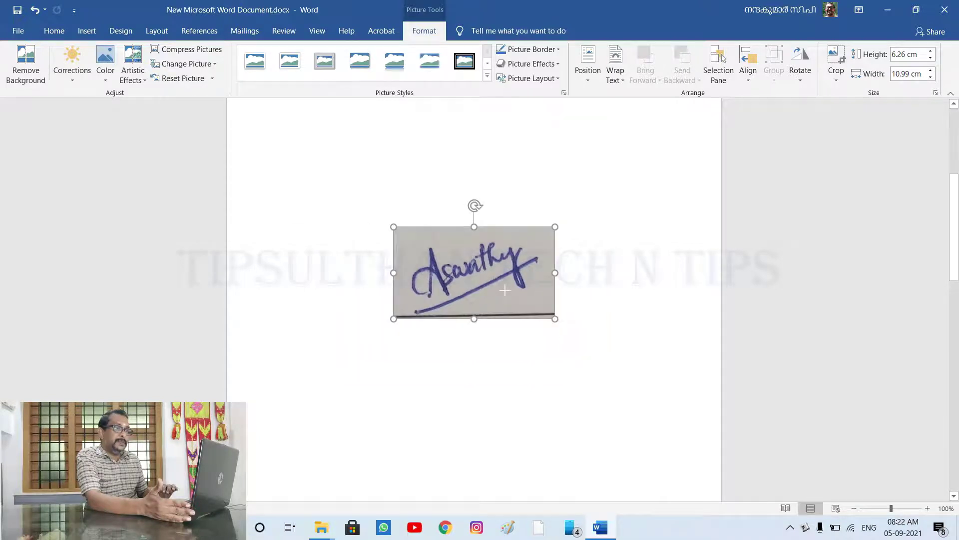
Step: Apply Brightness +40% Contrast +40% to the signature, then crop all four edges inward
{"action": "left_click", "coordinate": [74, 80]}
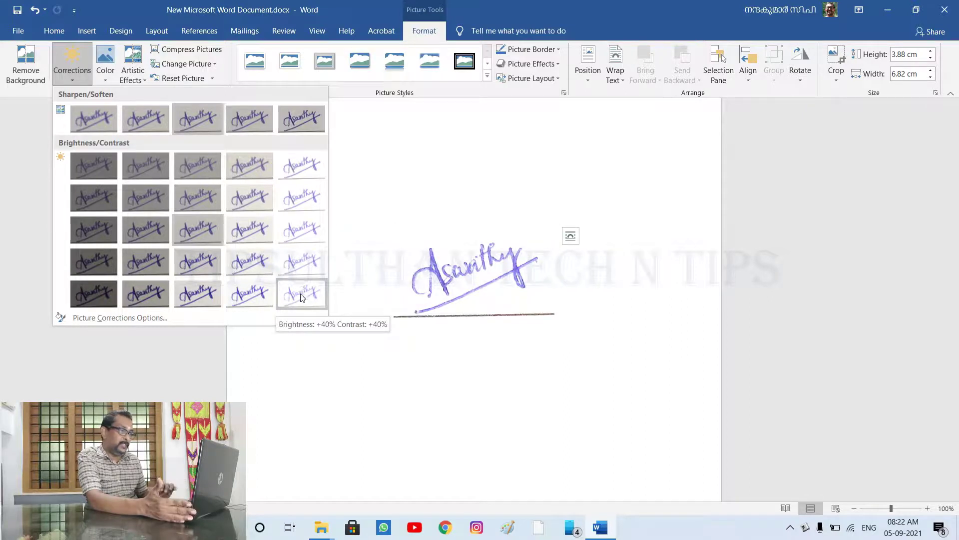
{"action": "left_click", "coordinate": [301, 295]}
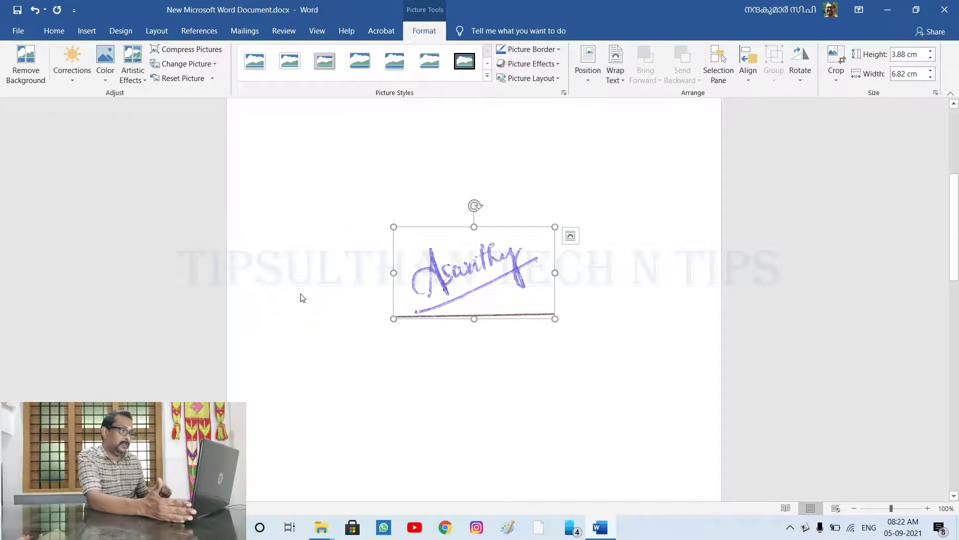
{"action": "left_click", "coordinate": [836, 57]}
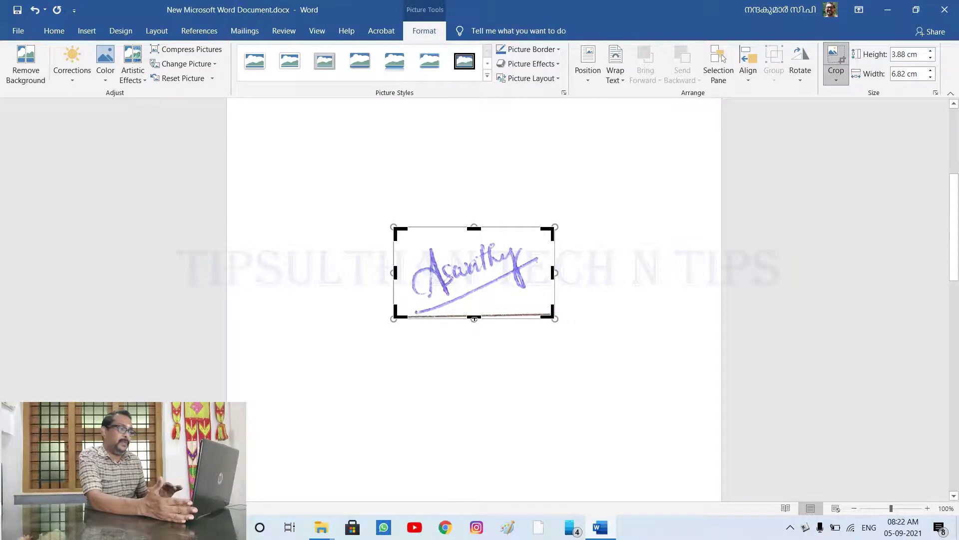
{"action": "left_click_drag", "start_coordinate": [474, 317], "coordinate": [474, 312]}
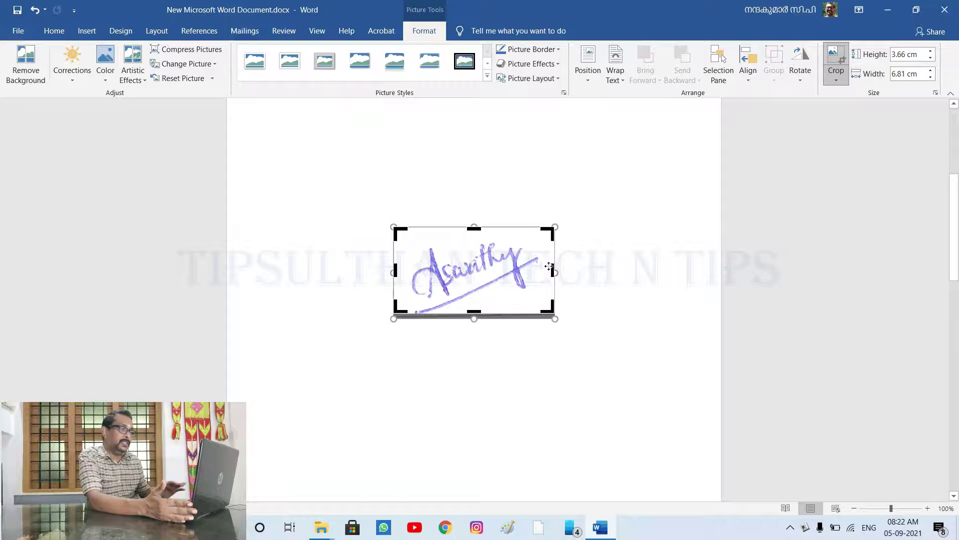
{"action": "left_click_drag", "start_coordinate": [552, 270], "coordinate": [546, 271]}
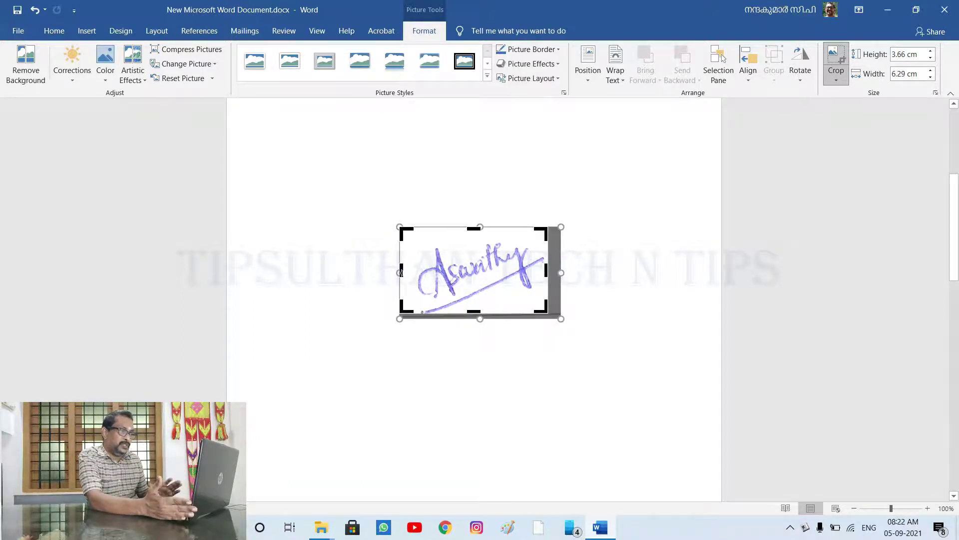
{"action": "left_click_drag", "start_coordinate": [401, 272], "coordinate": [411, 273]}
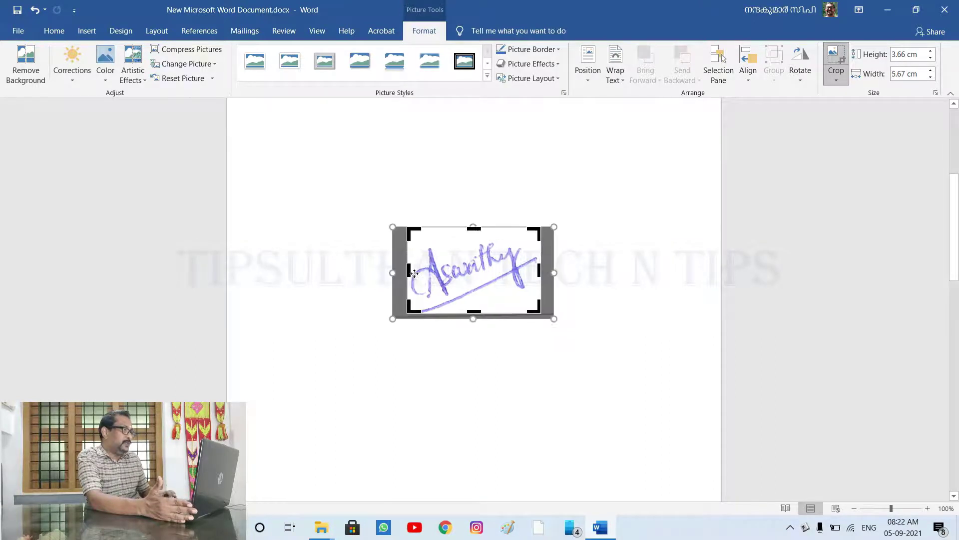
{"action": "left_click_drag", "start_coordinate": [477, 228], "coordinate": [478, 238]}
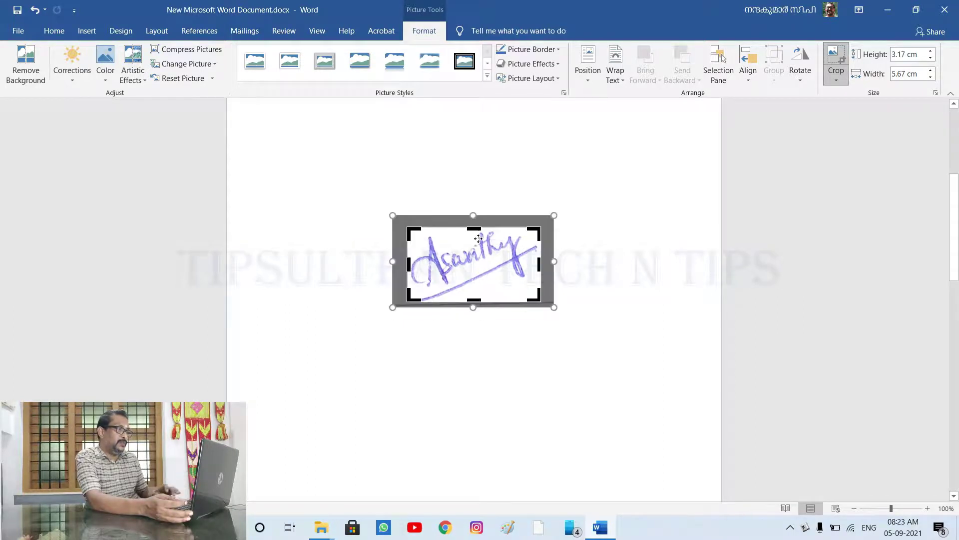
{"action": "left_click", "coordinate": [838, 59]}
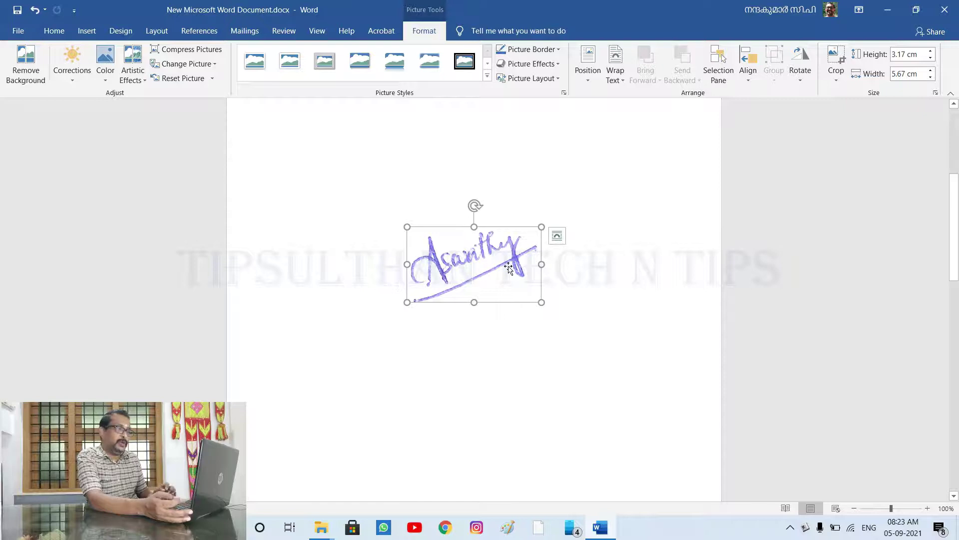
Step: Set the signature's absolute height to 2.42 cm with locked aspect ratio, giving 2.42 × 4.32 cm
{"action": "left_click", "coordinate": [799, 80]}
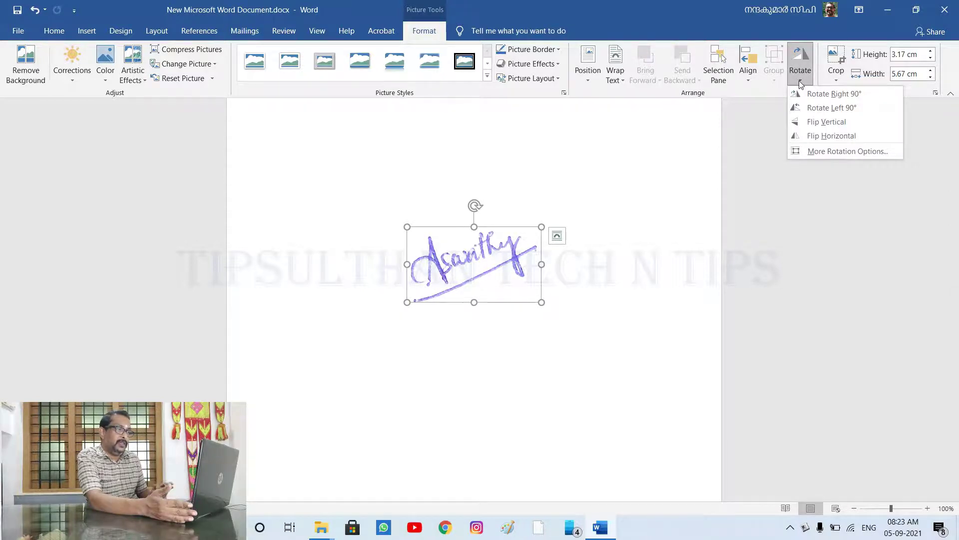
{"action": "left_click", "coordinate": [820, 152]}
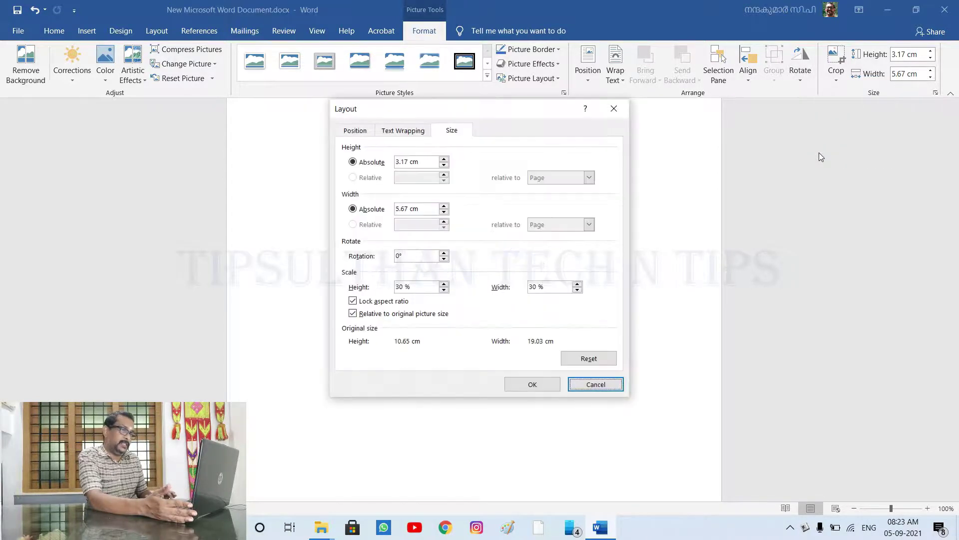
{"action": "left_click_drag", "start_coordinate": [506, 116], "coordinate": [188, 140]}
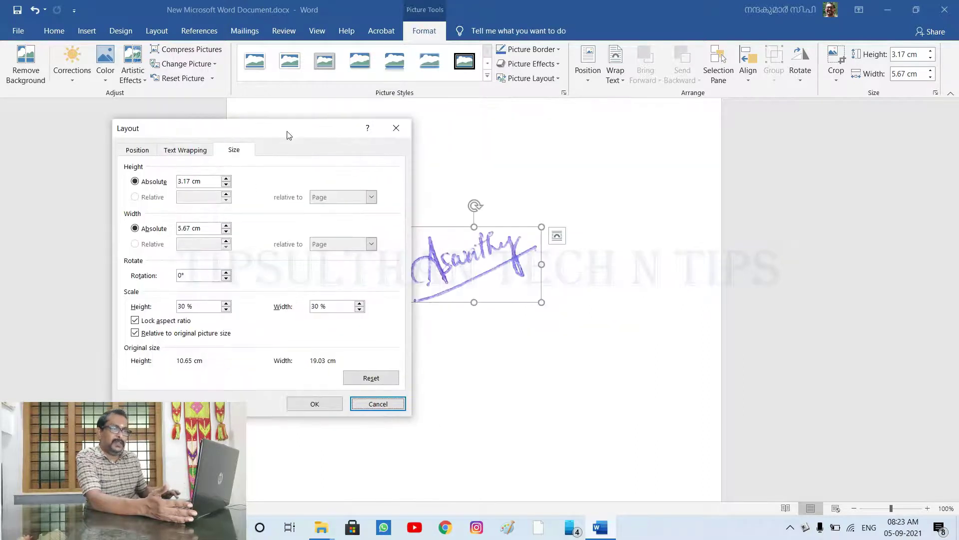
{"action": "left_click", "coordinate": [126, 183]}
{"action": "double_click", "coordinate": [125, 183]}
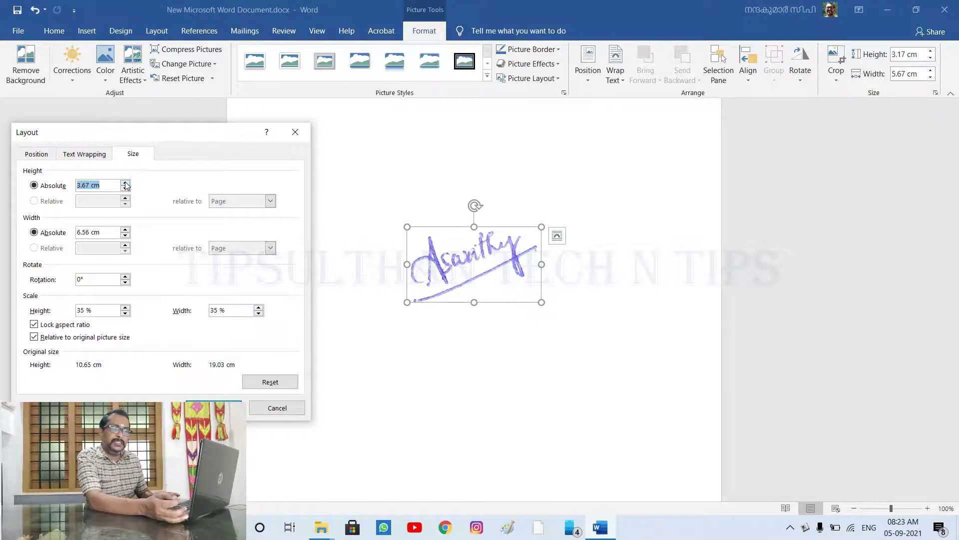
{"action": "left_click", "coordinate": [125, 183]}
{"action": "left_click", "coordinate": [125, 183]}
{"action": "left_click", "coordinate": [126, 183]}
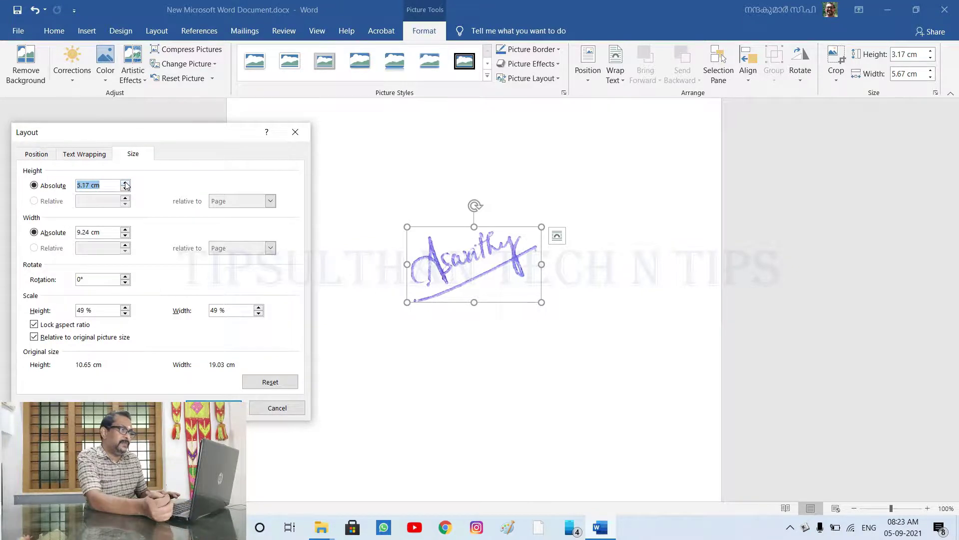
{"action": "type", "text": "2.42"}
{"action": "key", "text": "Return"}
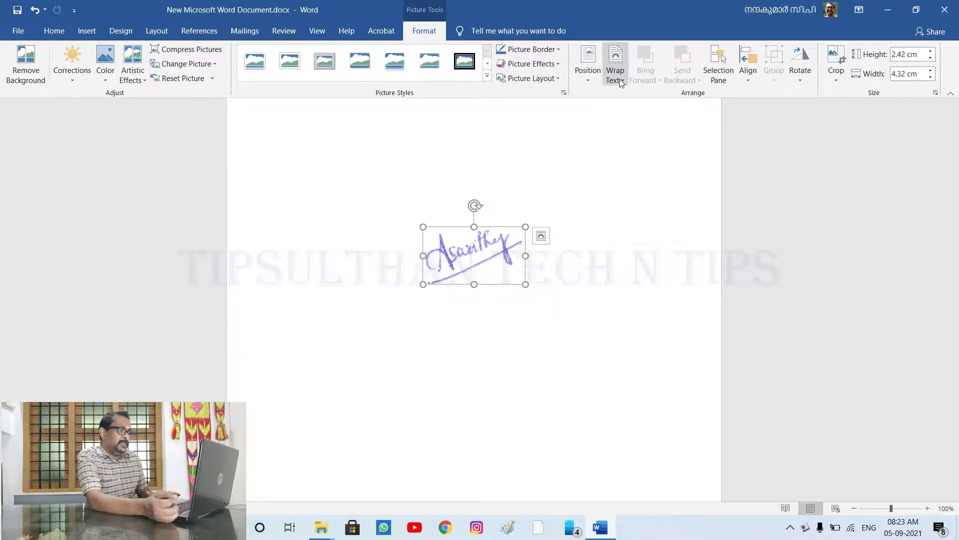
{"action": "left_click", "coordinate": [619, 79]}
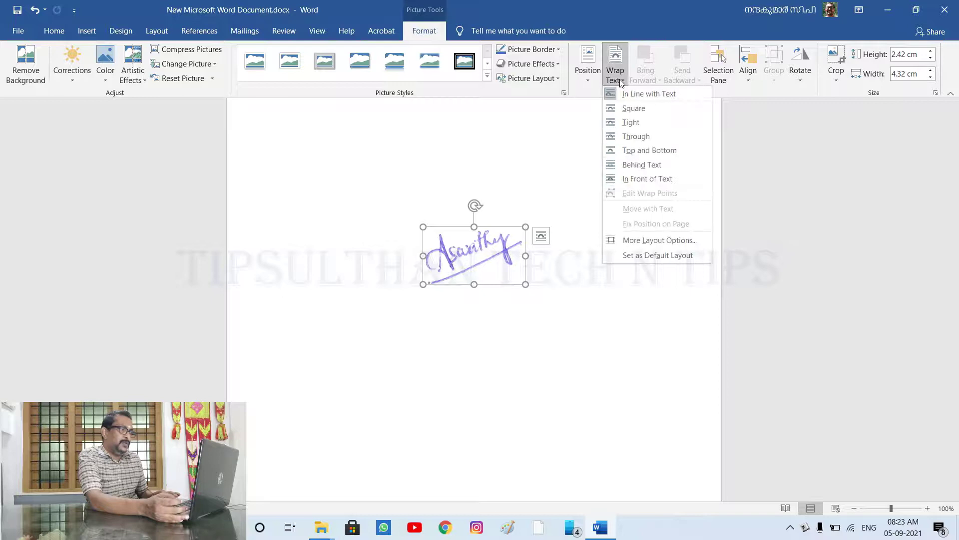
Step: Set the signature's text wrapping to Behind Text
{"action": "left_click", "coordinate": [636, 165]}
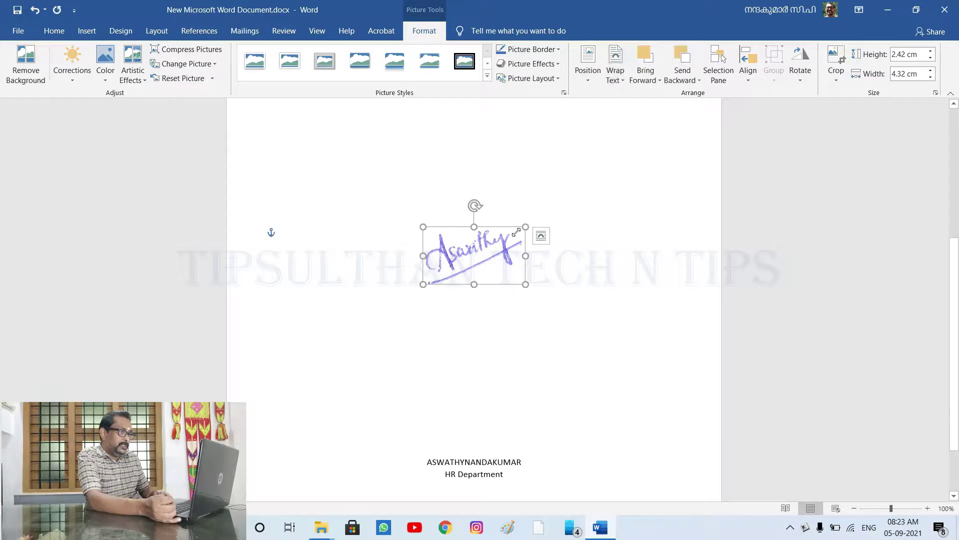
{"action": "left_click", "coordinate": [453, 255]}
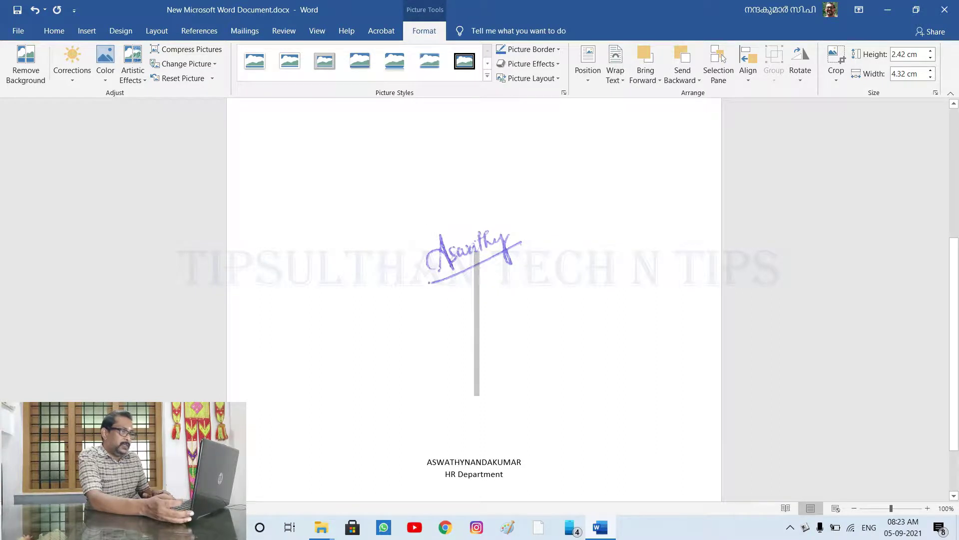
{"action": "left_click", "coordinate": [453, 254]}
{"action": "key", "text": "ctrl+z"}
{"action": "key", "text": "ctrl+y"}
{"action": "key", "text": "ctrl+z"}
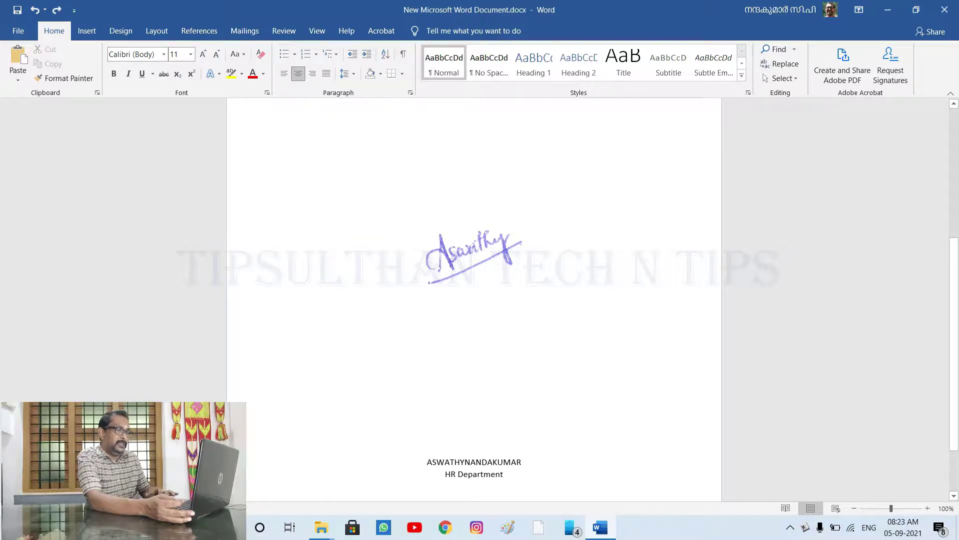
Step: Remove the blank lines above the name and center the name and HR Department lines
{"action": "key", "text": "BackSpace"}
{"action": "key", "text": "BackSpace"}
{"action": "key", "text": "BackSpace"}
{"action": "key", "text": "BackSpace"}
{"action": "key", "text": "BackSpace"}
{"action": "key", "text": "BackSpace"}
{"action": "key", "text": "BackSpace"}
{"action": "key", "text": "BackSpace"}
{"action": "key", "text": "BackSpace"}
{"action": "key", "text": "Up"}
{"action": "key", "text": "BackSpace"}
{"action": "key", "text": "BackSpace"}
{"action": "key", "text": "BackSpace"}
{"action": "key", "text": "BackSpace"}
{"action": "key", "text": "BackSpace"}
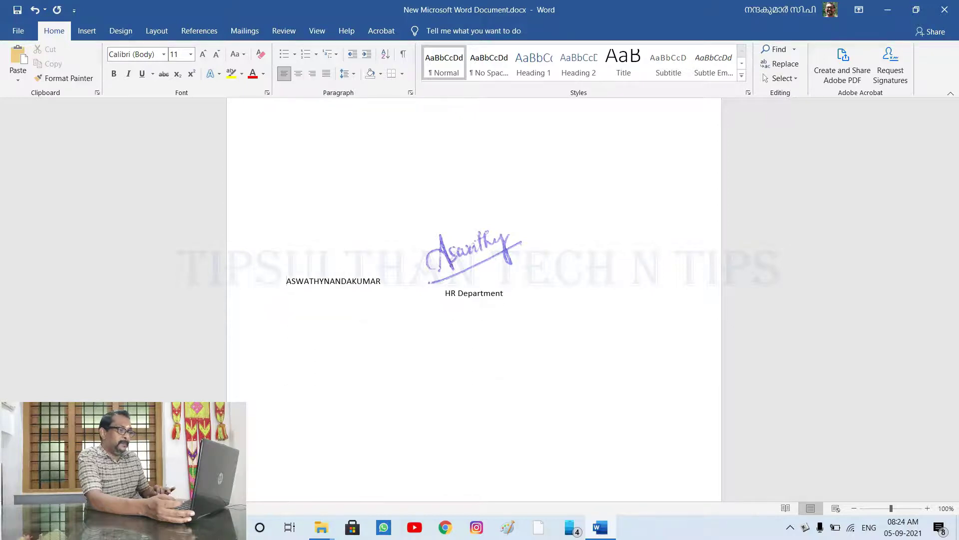
{"action": "key", "text": "Tab"}
{"action": "key", "text": "Tab"}
{"action": "key", "text": "Tab"}
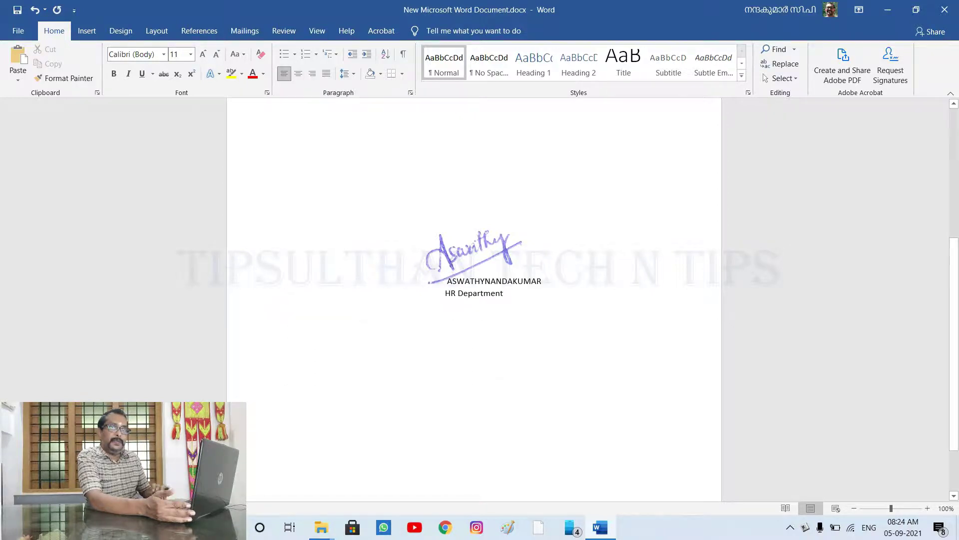
{"action": "left_click_drag", "start_coordinate": [287, 281], "coordinate": [510, 294]}
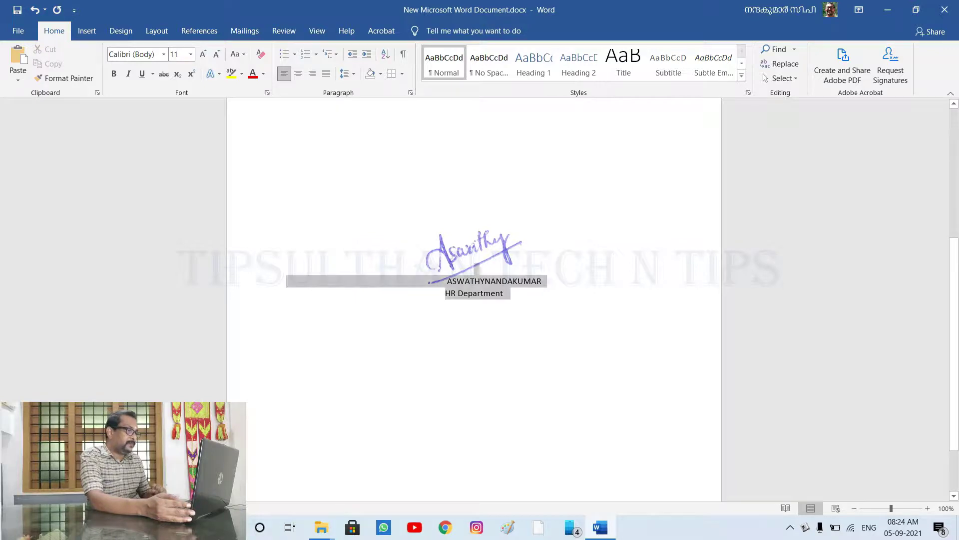
{"action": "left_click", "coordinate": [295, 78]}
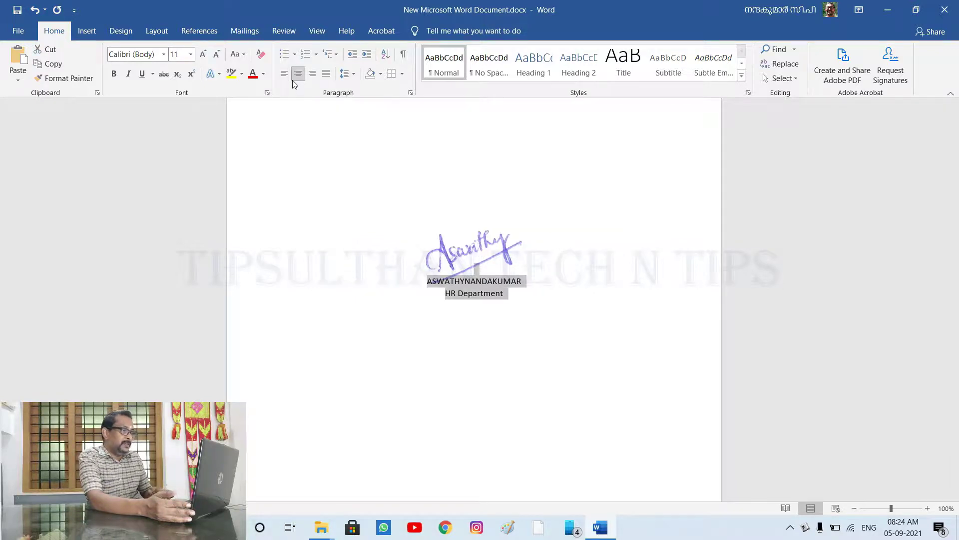
{"action": "left_click", "coordinate": [445, 293]}
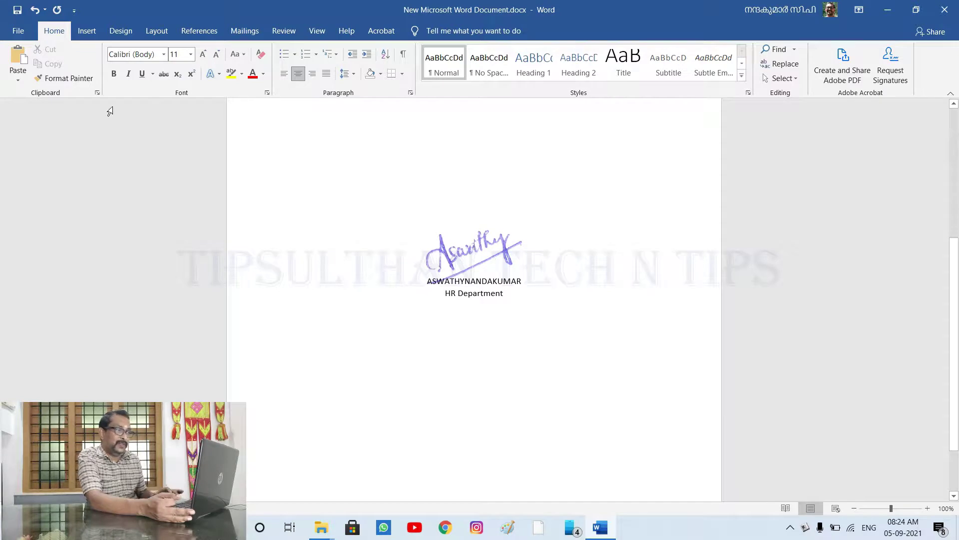
{"action": "scroll", "coordinate": [65, 78], "scroll_direction": "up", "scroll_amount": 15, "text": "ctrl"}
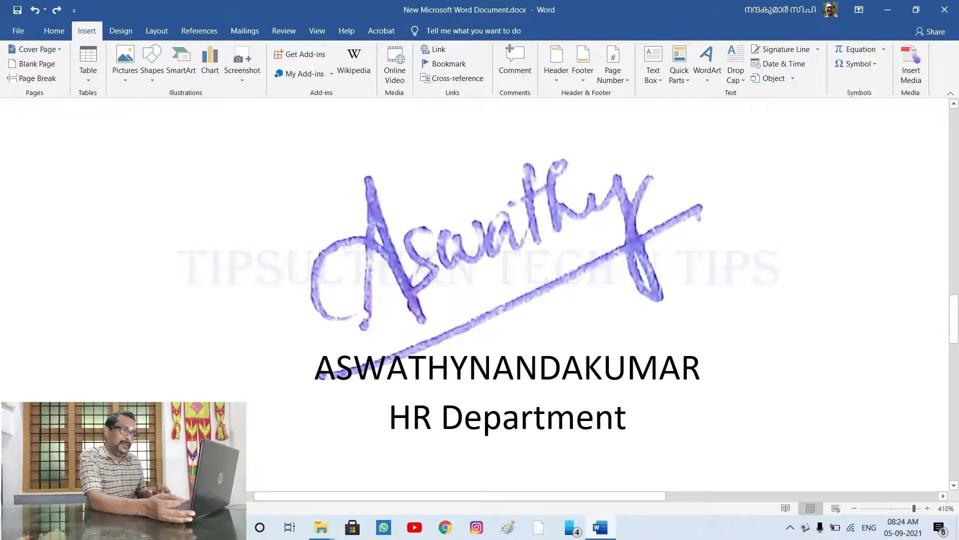
Step: Print the document to the Microsoft Print to PDF printer
{"action": "left_click", "coordinate": [955, 15]}
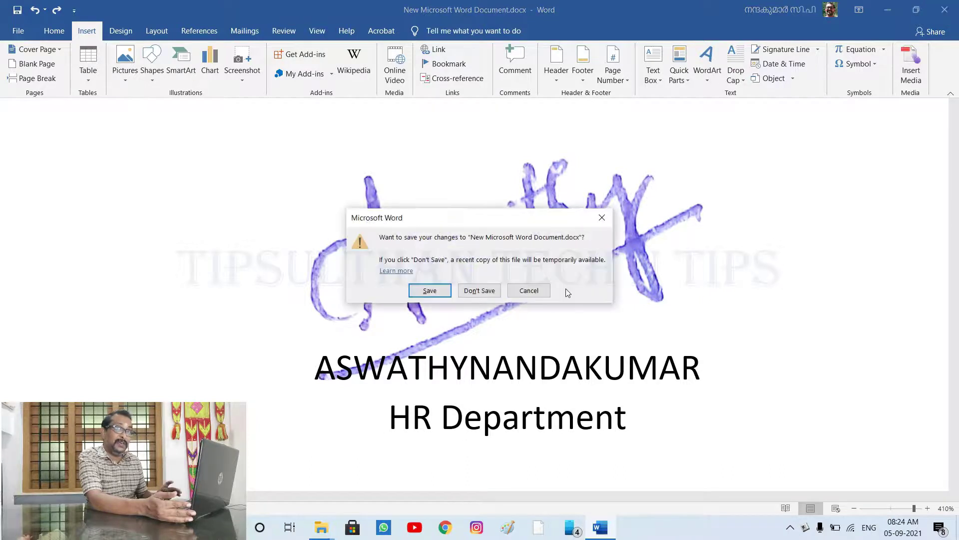
{"action": "left_click", "coordinate": [542, 295]}
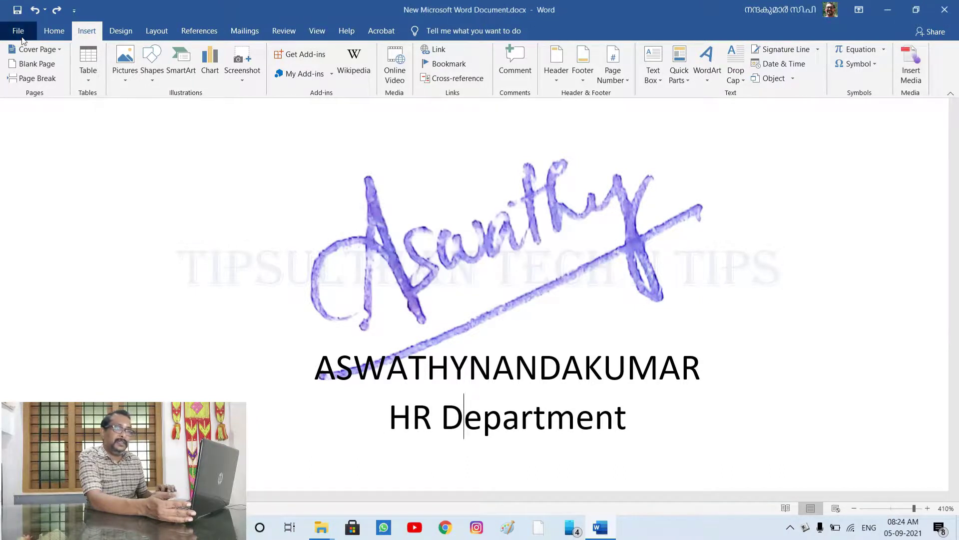
{"action": "left_click", "coordinate": [19, 32]}
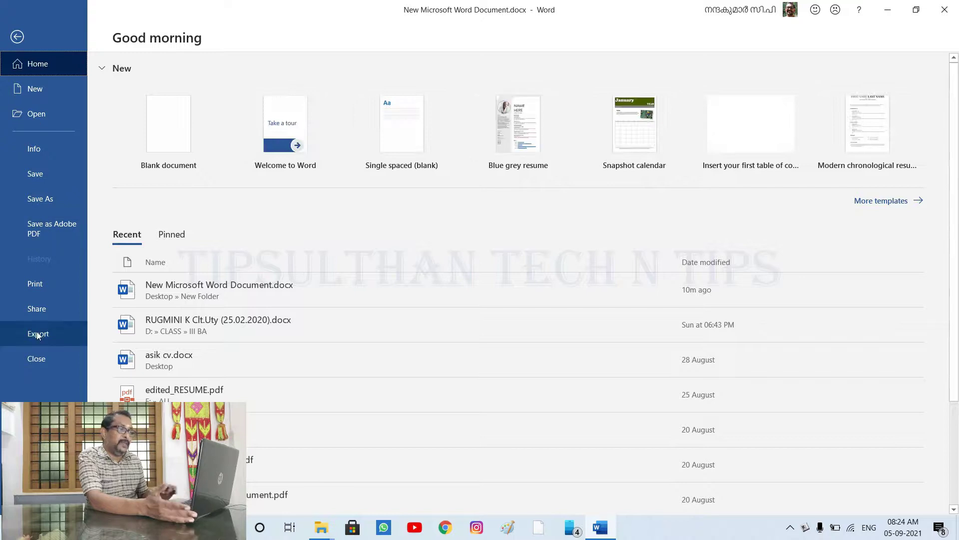
{"action": "left_click", "coordinate": [36, 289]}
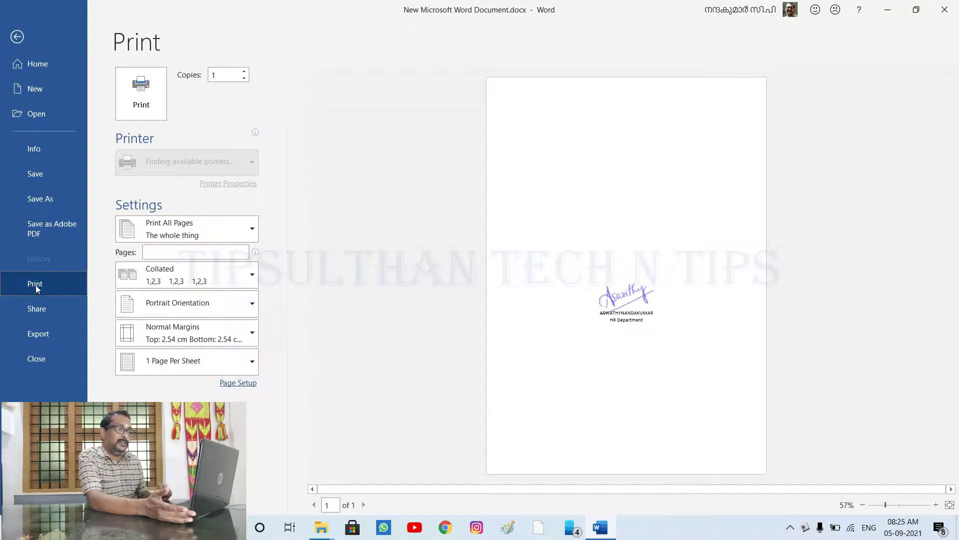
{"action": "left_click", "coordinate": [140, 89]}
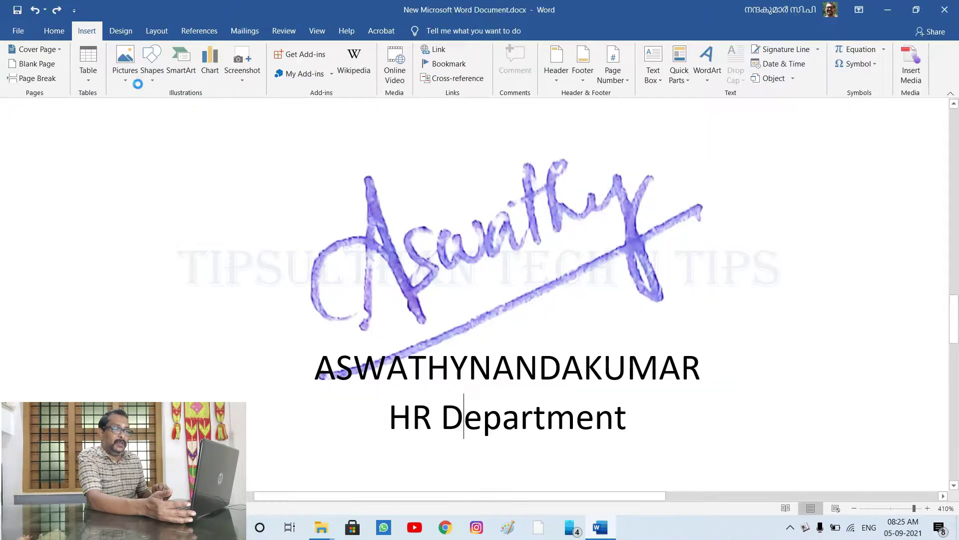
Step: Save the PDF as 'test' in New Folder and close Word without saving
{"action": "double_click", "coordinate": [145, 107]}
{"action": "left_click", "coordinate": [129, 233]}
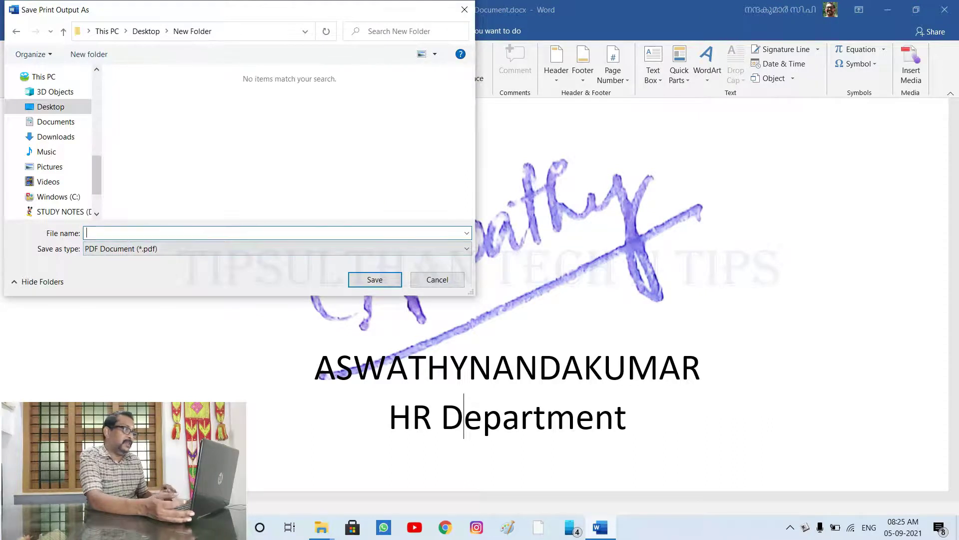
{"action": "type", "text": "test"}
{"action": "key", "text": "Return"}
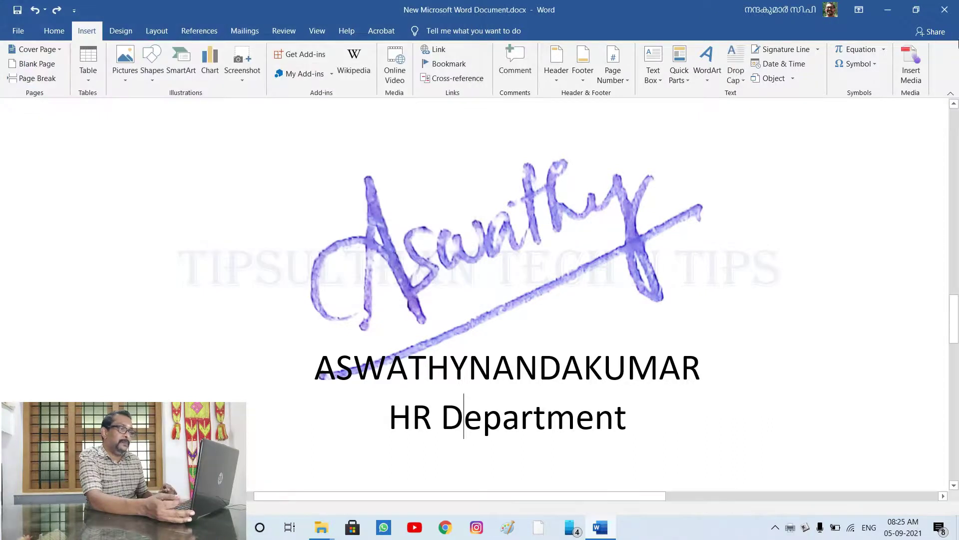
{"action": "left_click", "coordinate": [948, 9]}
{"action": "left_click", "coordinate": [487, 290]}
Step: Open test.pdf in Acrobat and maximize the viewer window
{"action": "left_click", "coordinate": [285, 110]}
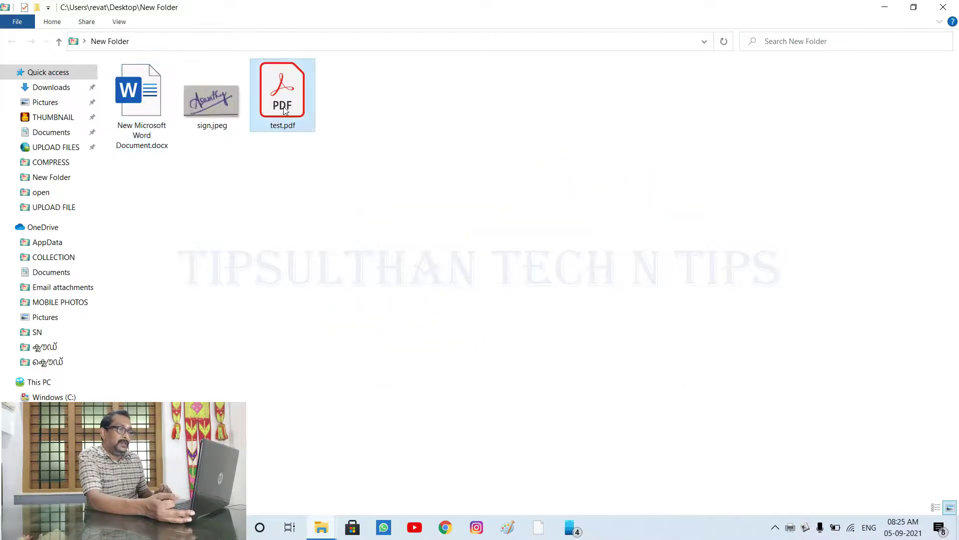
{"action": "left_click", "coordinate": [888, 7]}
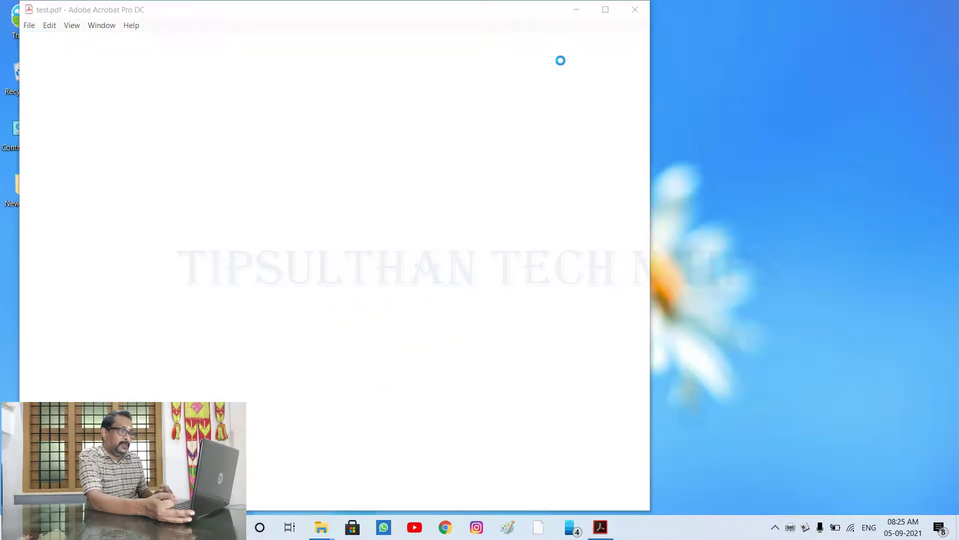
{"action": "scroll", "coordinate": [589, 200], "scroll_direction": "down", "scroll_amount": 3}
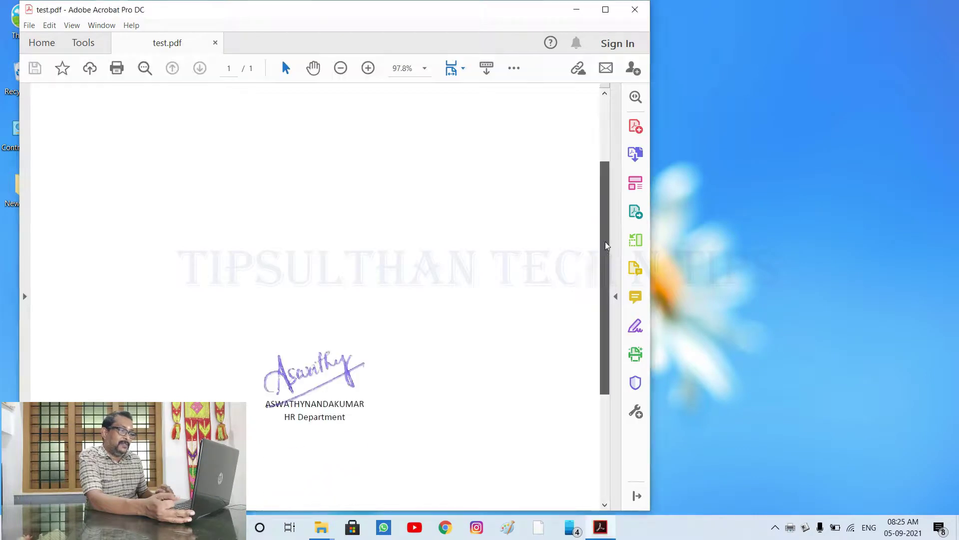
{"action": "key", "text": "super+Up"}
Step: View the PDF at 100%, then One Full Page in Read Mode, and close Acrobat
{"action": "left_click", "coordinate": [505, 64]}
{"action": "left_click", "coordinate": [543, 156]}
{"action": "left_click", "coordinate": [533, 65]}
{"action": "left_click", "coordinate": [563, 101]}
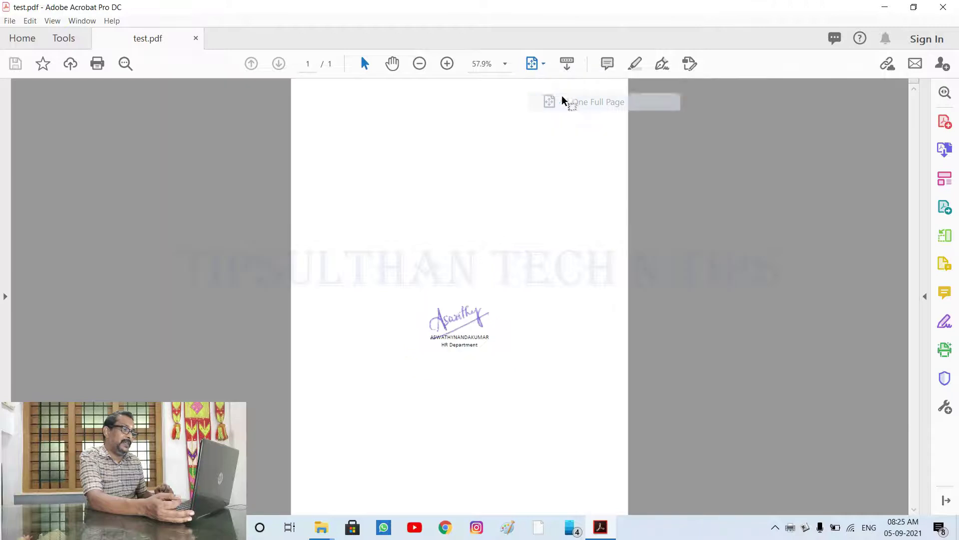
{"action": "left_click", "coordinate": [544, 63]}
{"action": "left_click", "coordinate": [562, 118]}
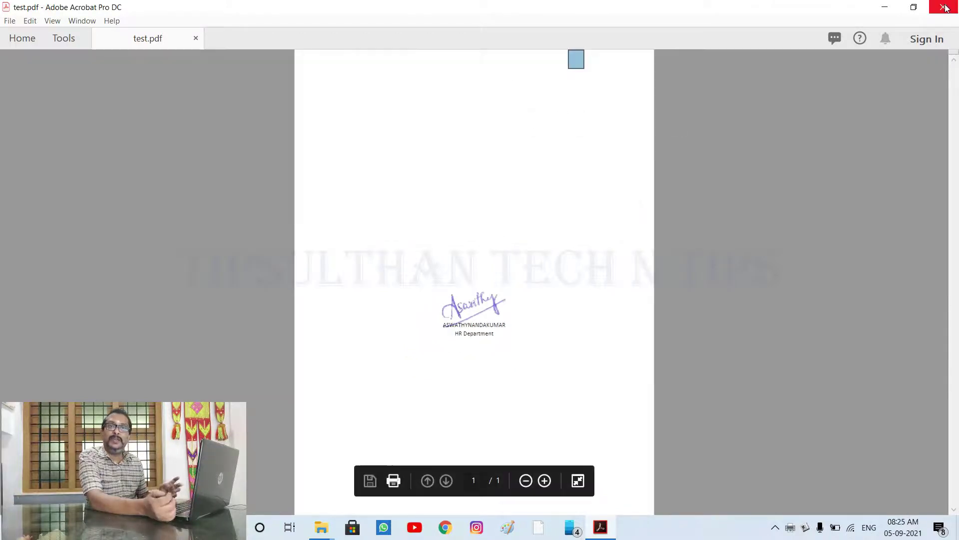
{"action": "left_click", "coordinate": [944, 7]}
Step: Reopen New Folder and choose Edit on sign.jpeg from its context menu
{"action": "double_click", "coordinate": [33, 190]}
{"action": "left_click", "coordinate": [370, 233]}
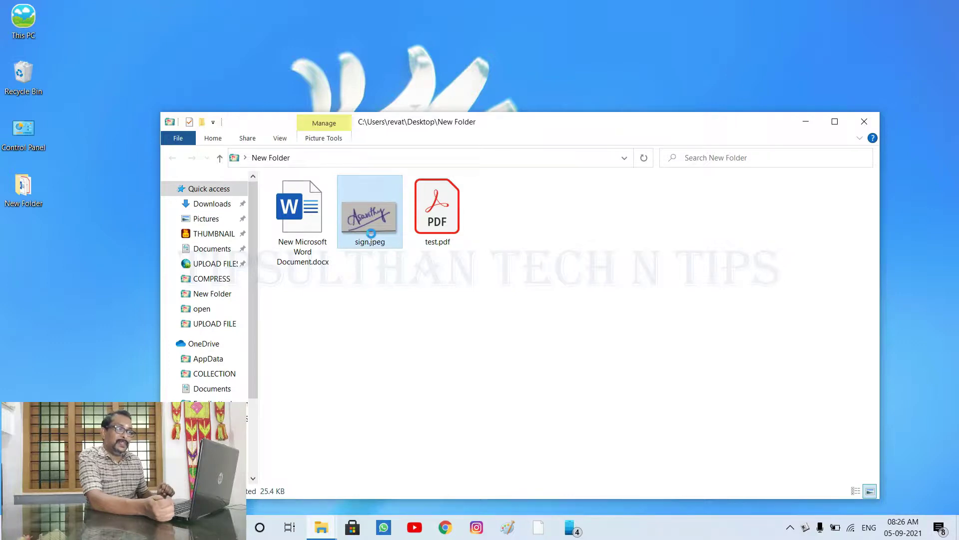
{"action": "right_click", "coordinate": [371, 233]}
{"action": "left_click", "coordinate": [403, 81]}
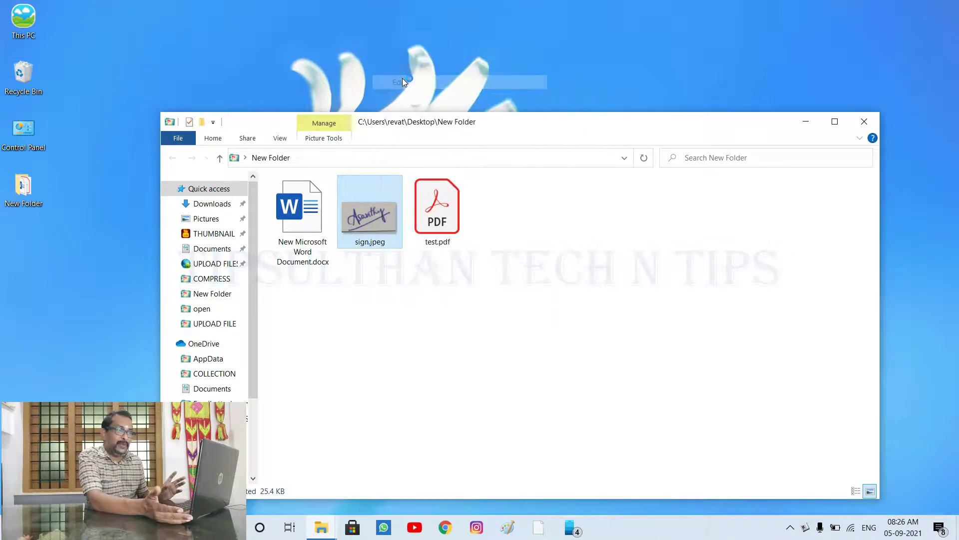